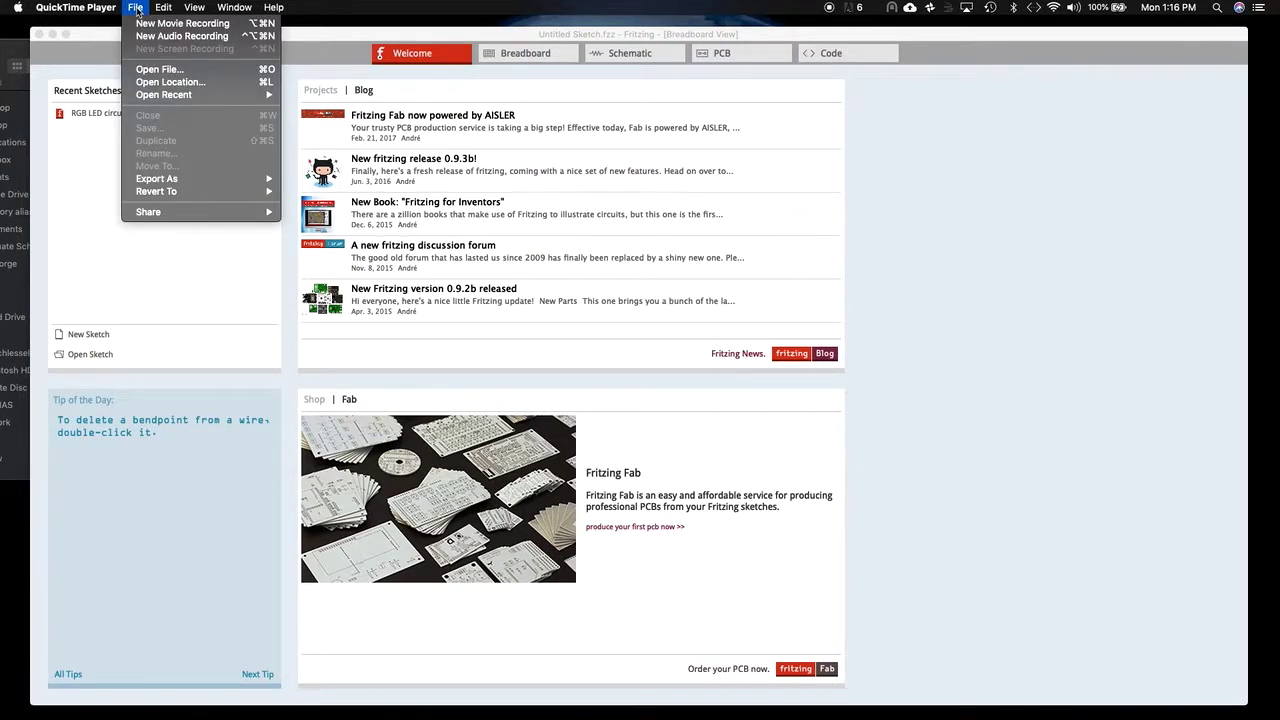
Step: Create a new sketch (Untitled Sketch 4) with an empty breadboard and enlarge its window
left_click(124, 28)
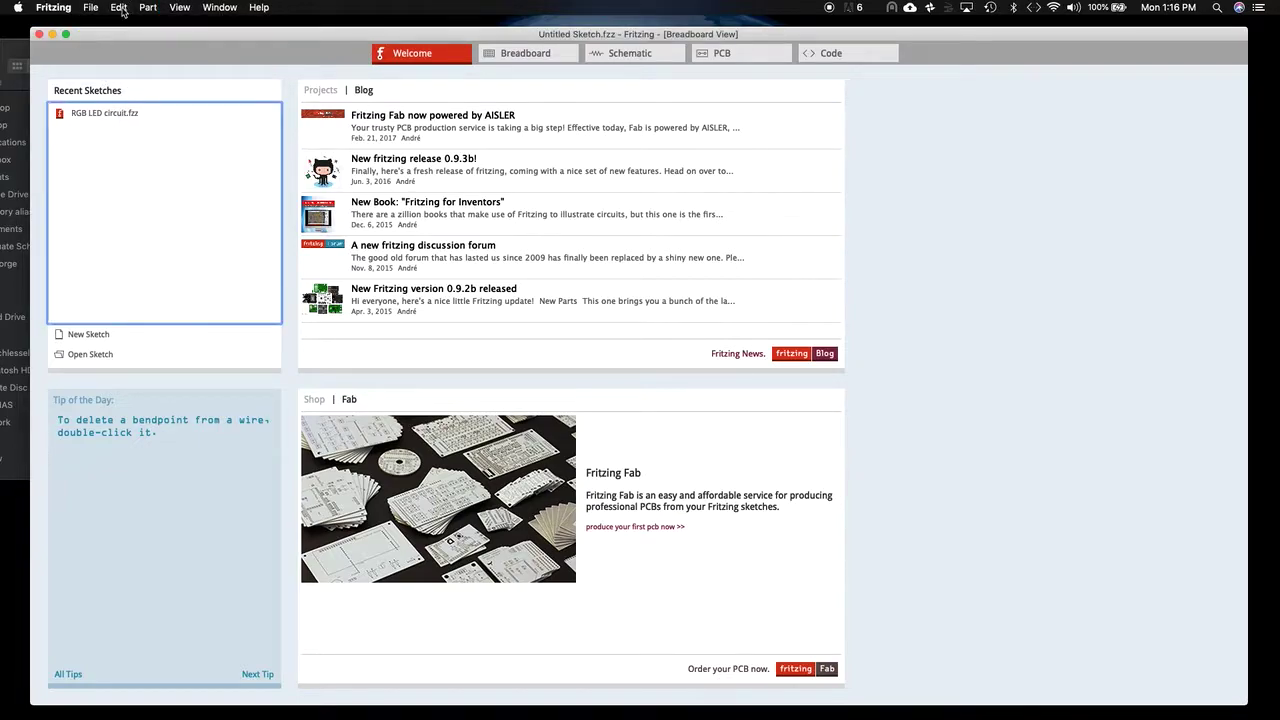
left_click(84, 8)
left_click(104, 33)
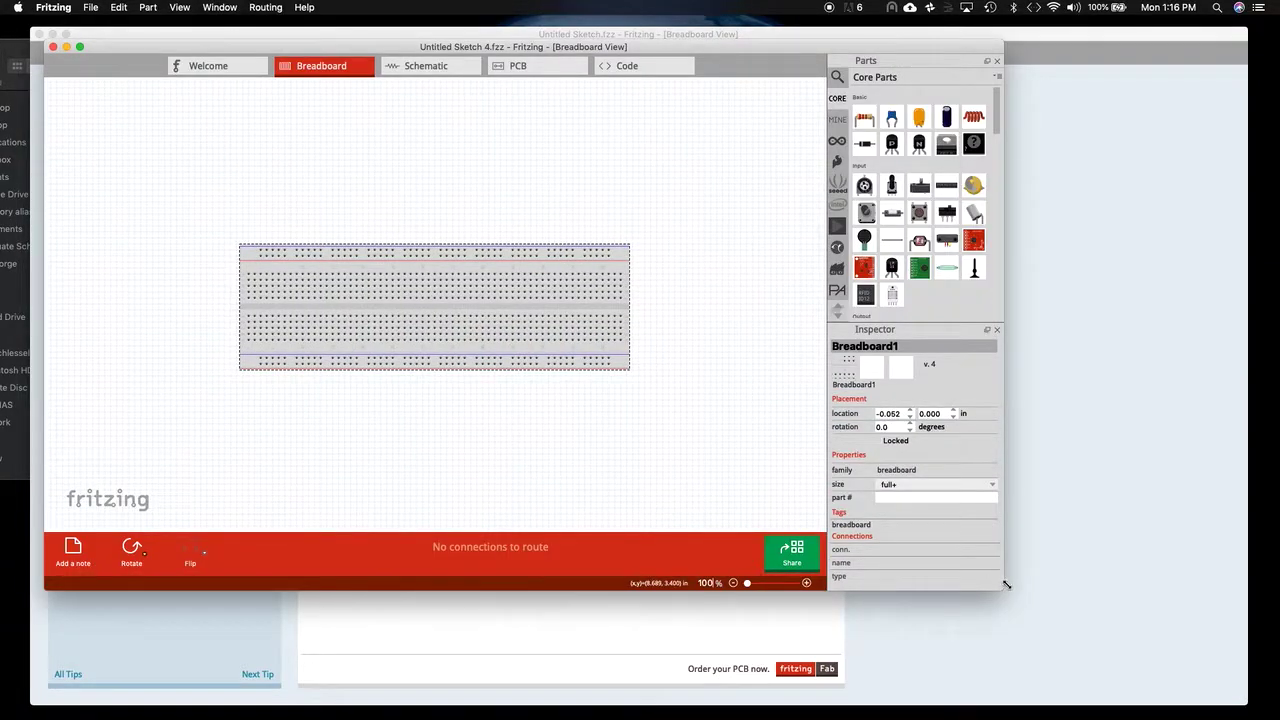
left_click_drag(1000, 589, 1151, 690)
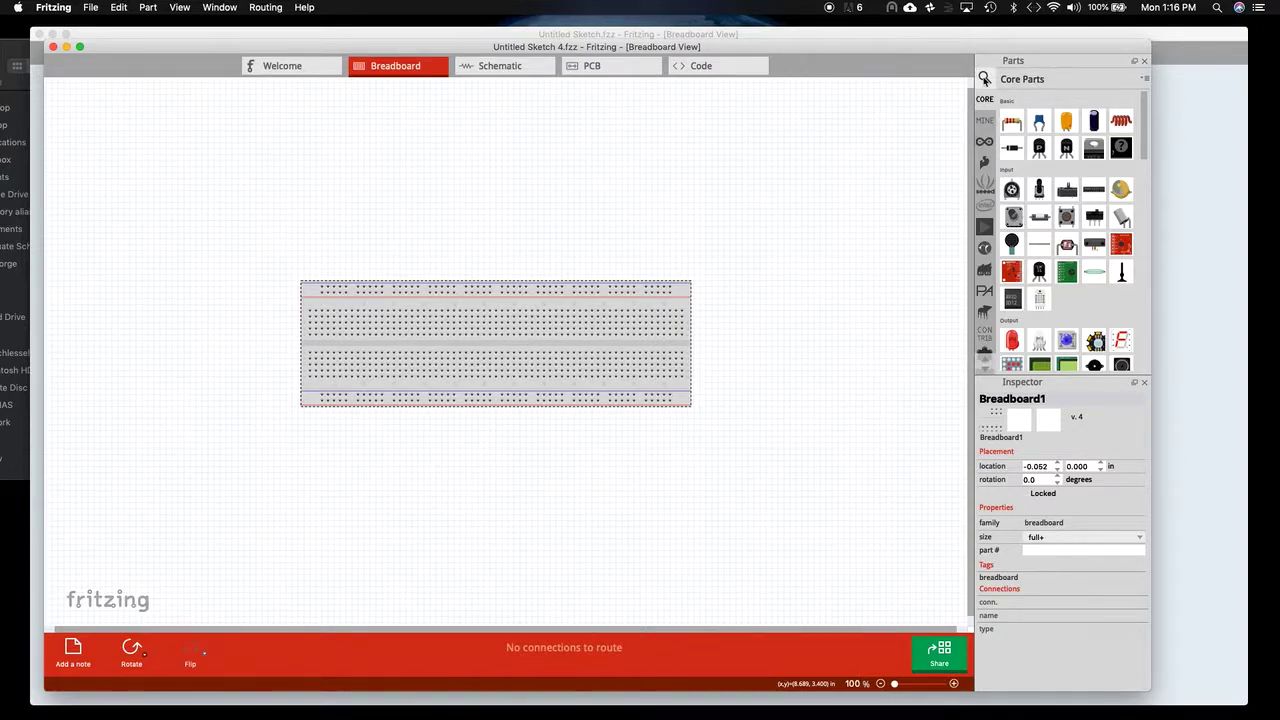
Step: Search parts for 'Arduino UNO' and place the Arduino Uno (Rev3) - ICSP below the breadboard
left_click(984, 78)
left_click_drag(1055, 77, 996, 88)
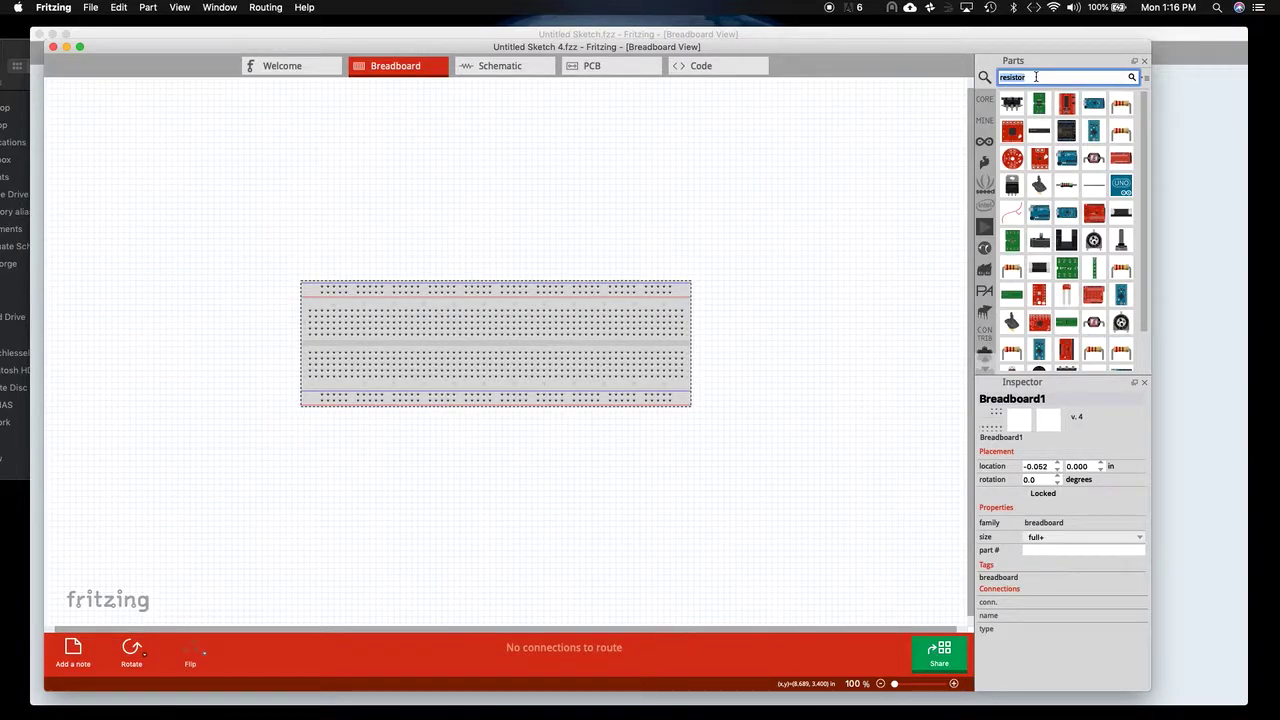
type("Arduino UNO")
key("Return")
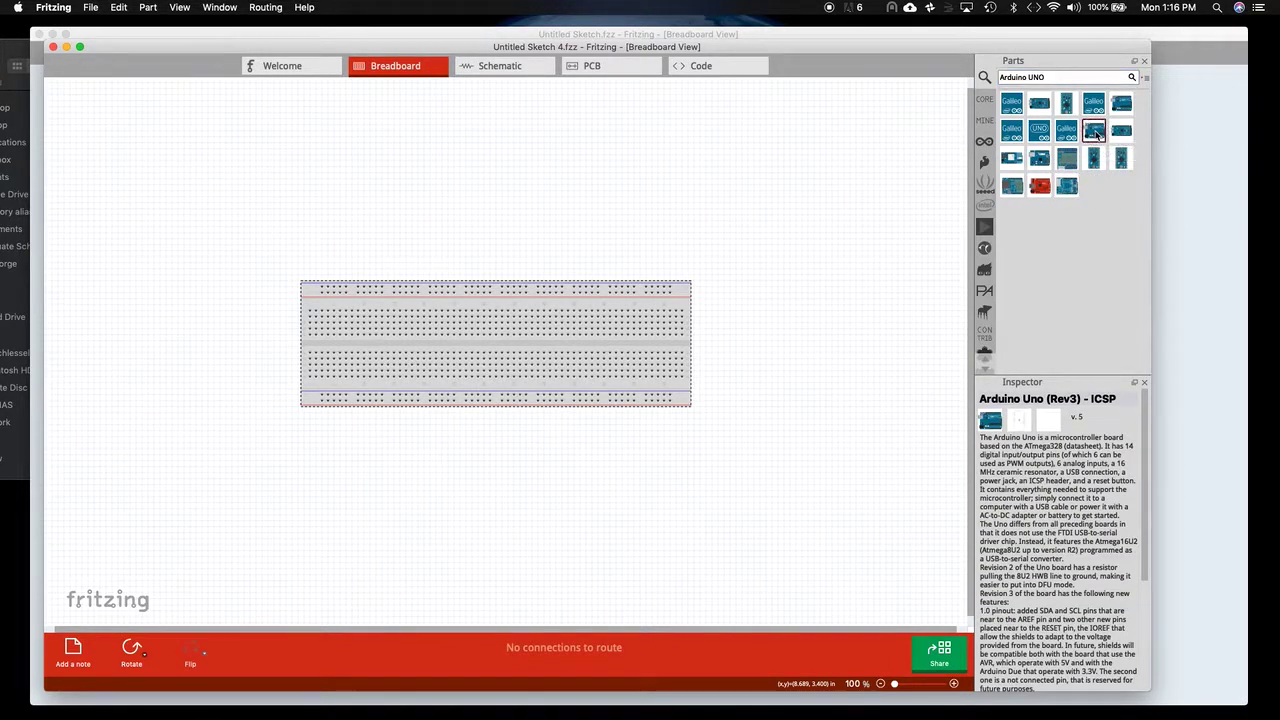
left_click_drag(1096, 133, 391, 486)
key("Escape")
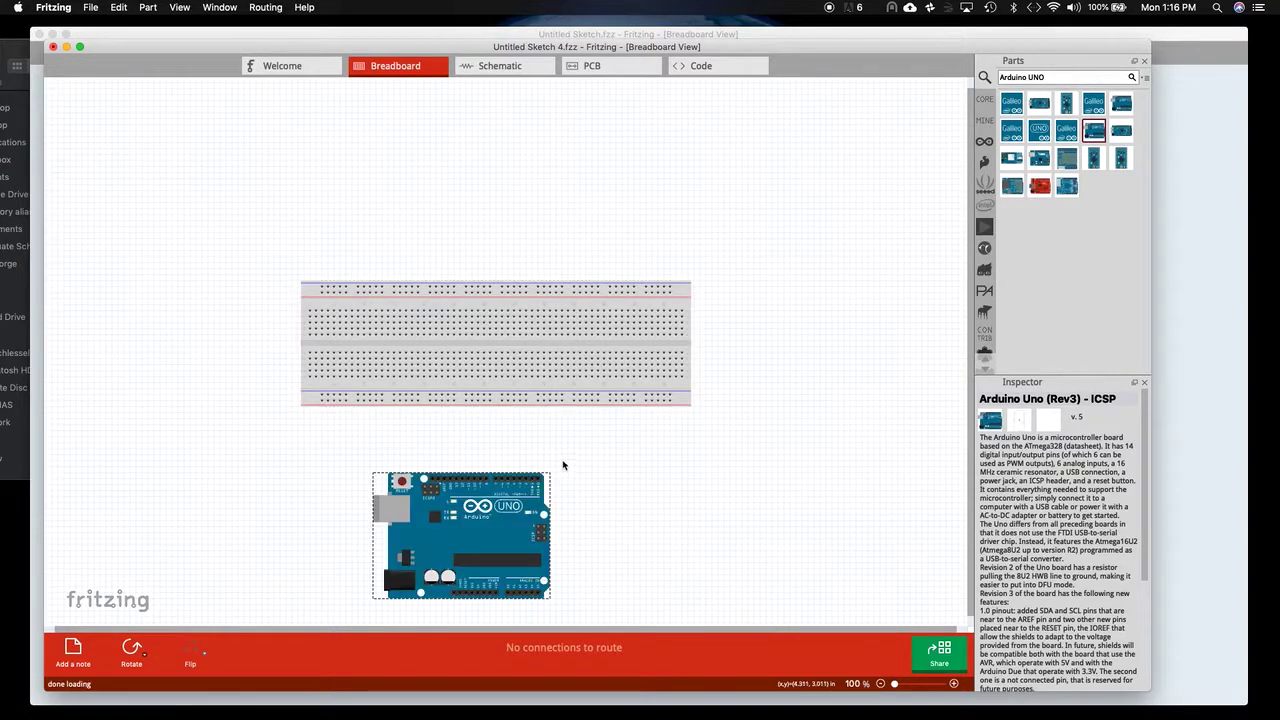
Step: Search parts for 'RBG' and plug the common-anode RGB LED into the breadboard's top rows
left_click(1033, 78)
triple_click(1033, 78)
type("RBG LED")
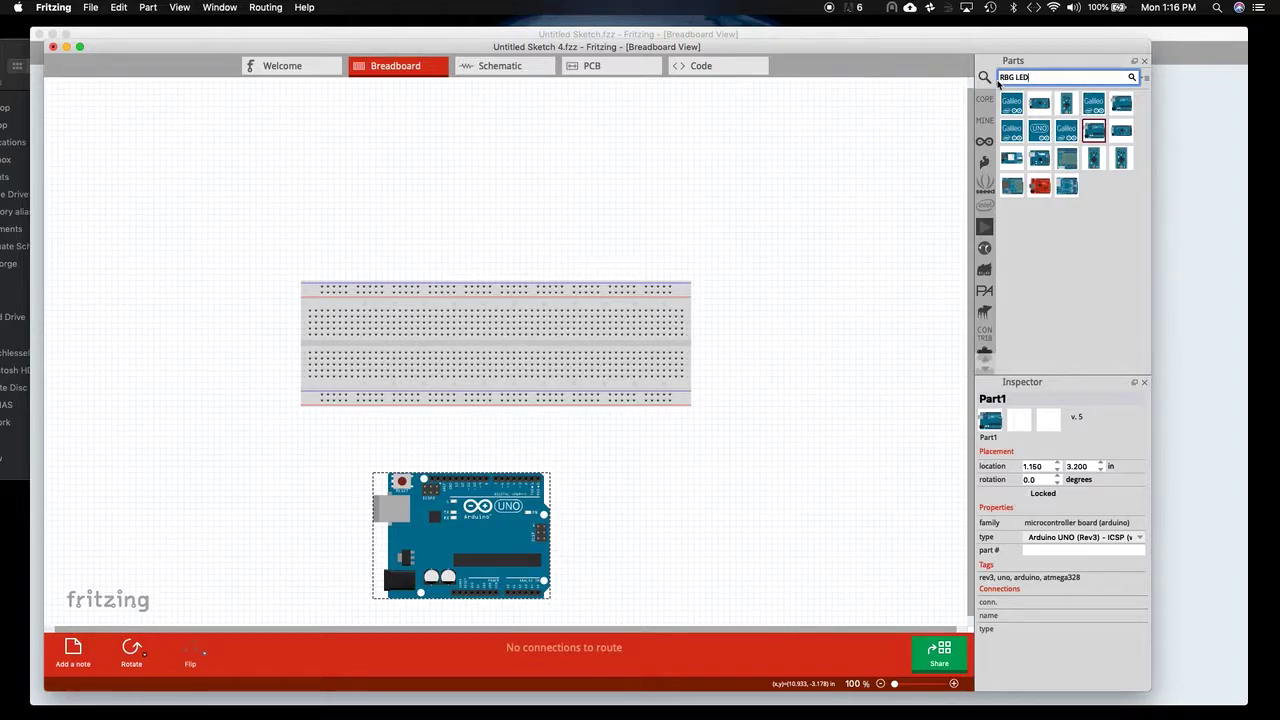
key("Return")
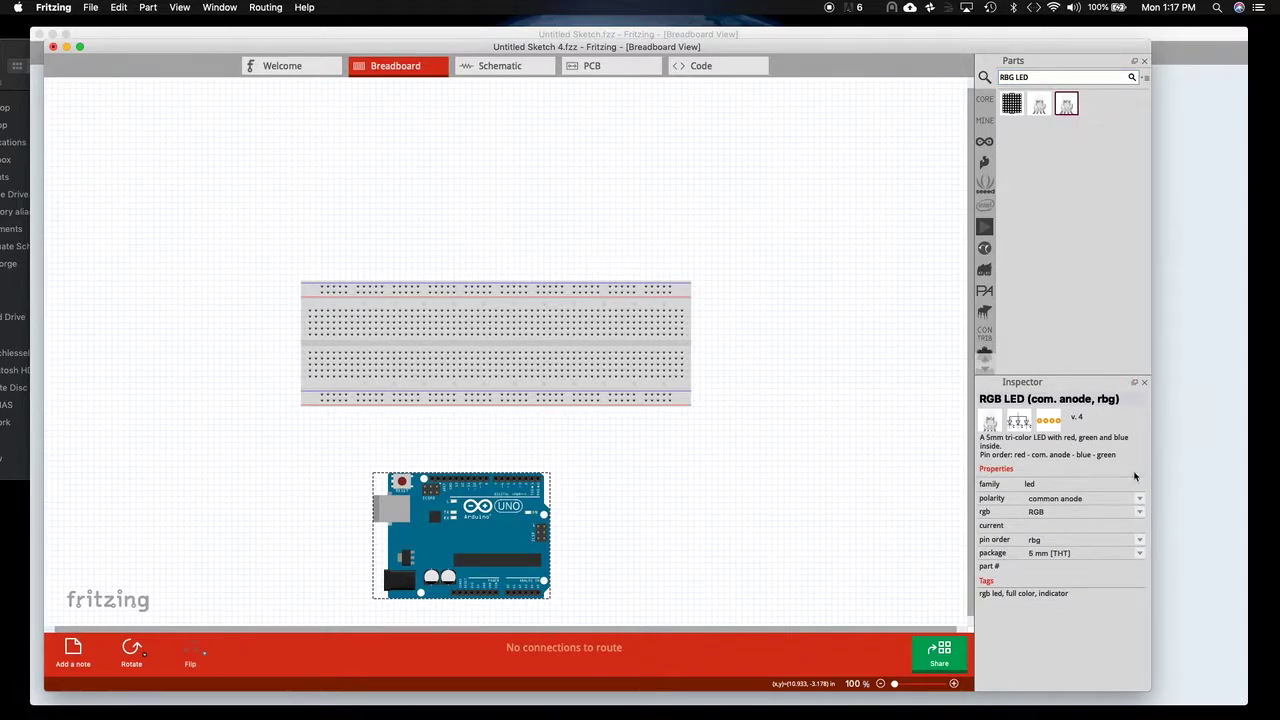
left_click_drag(1068, 106, 431, 287)
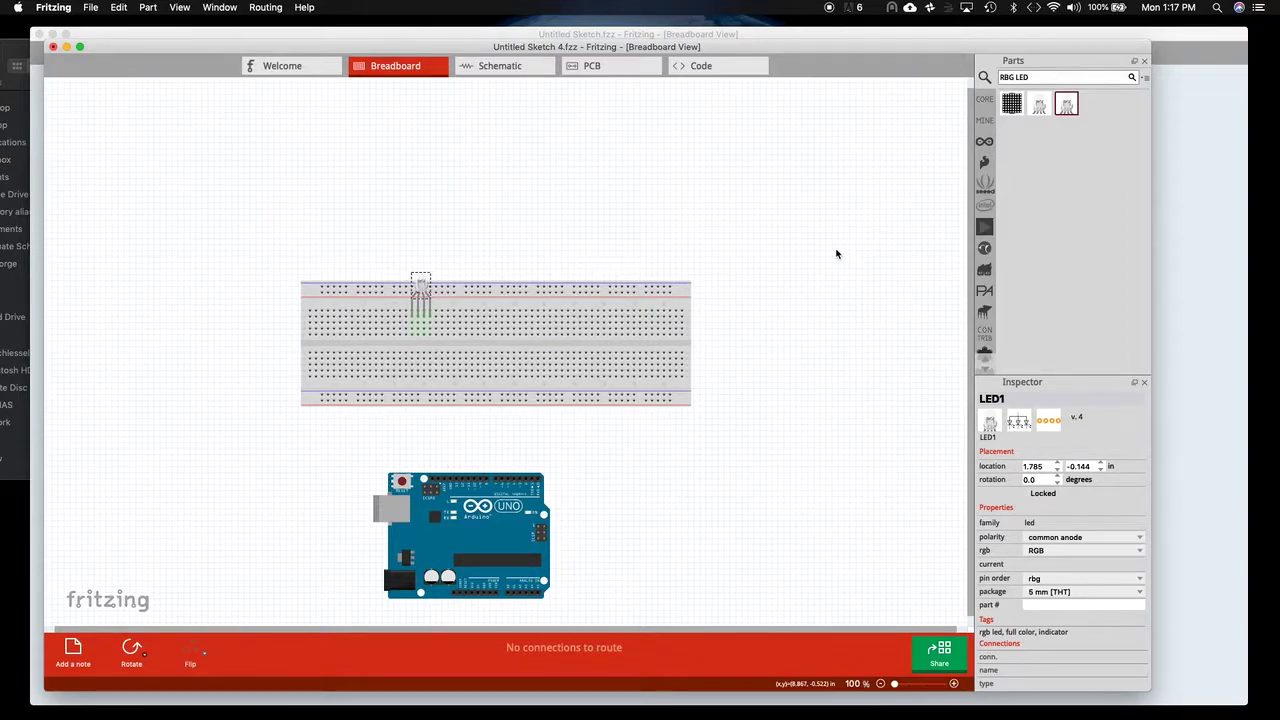
Step: Search the parts bin for resistors
left_click_drag(1036, 78, 995, 78)
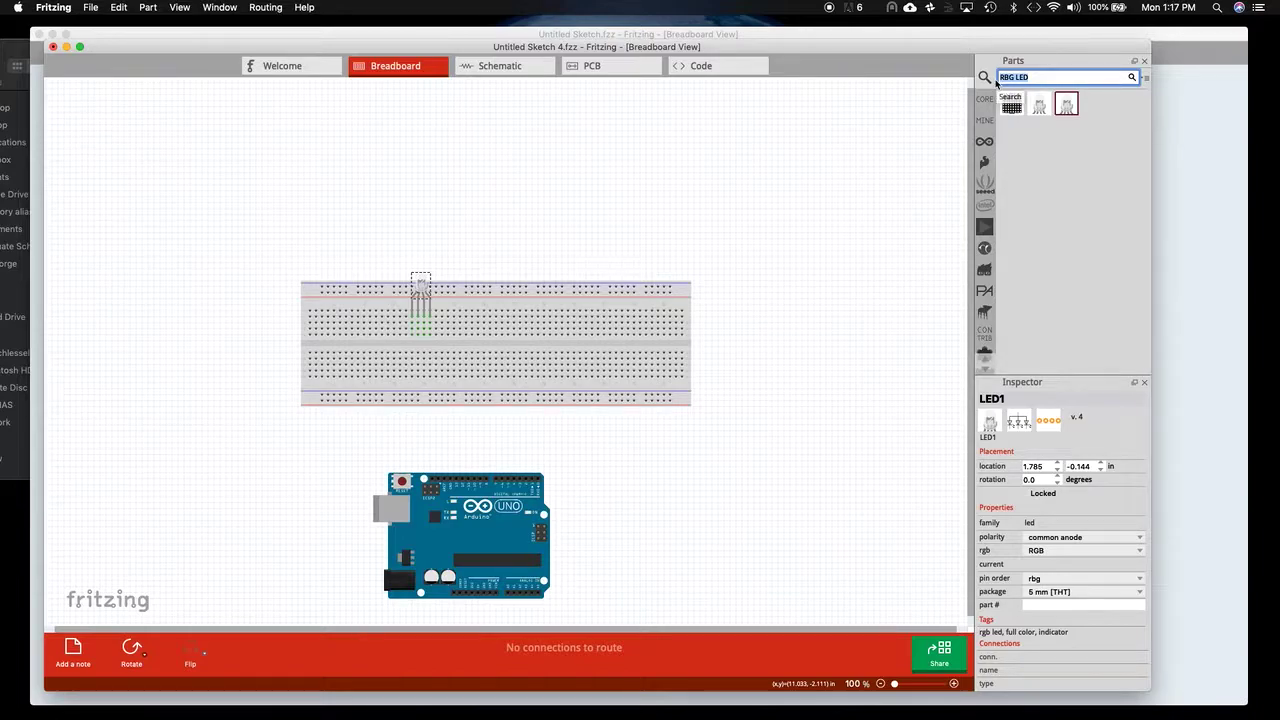
type("resistor")
key("Return")
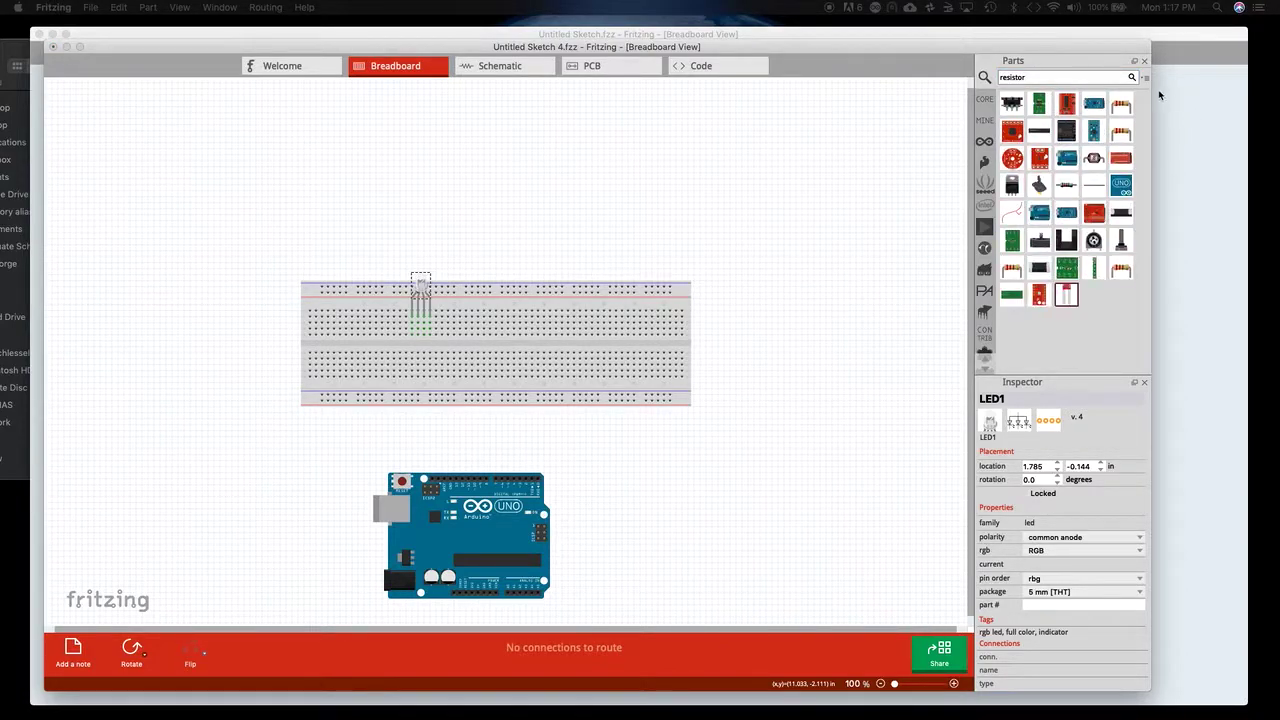
Step: Place a 220Ω resistor right of the breadboard and rotate it 90° clockwise to stand upright
left_click_drag(1120, 104, 752, 246)
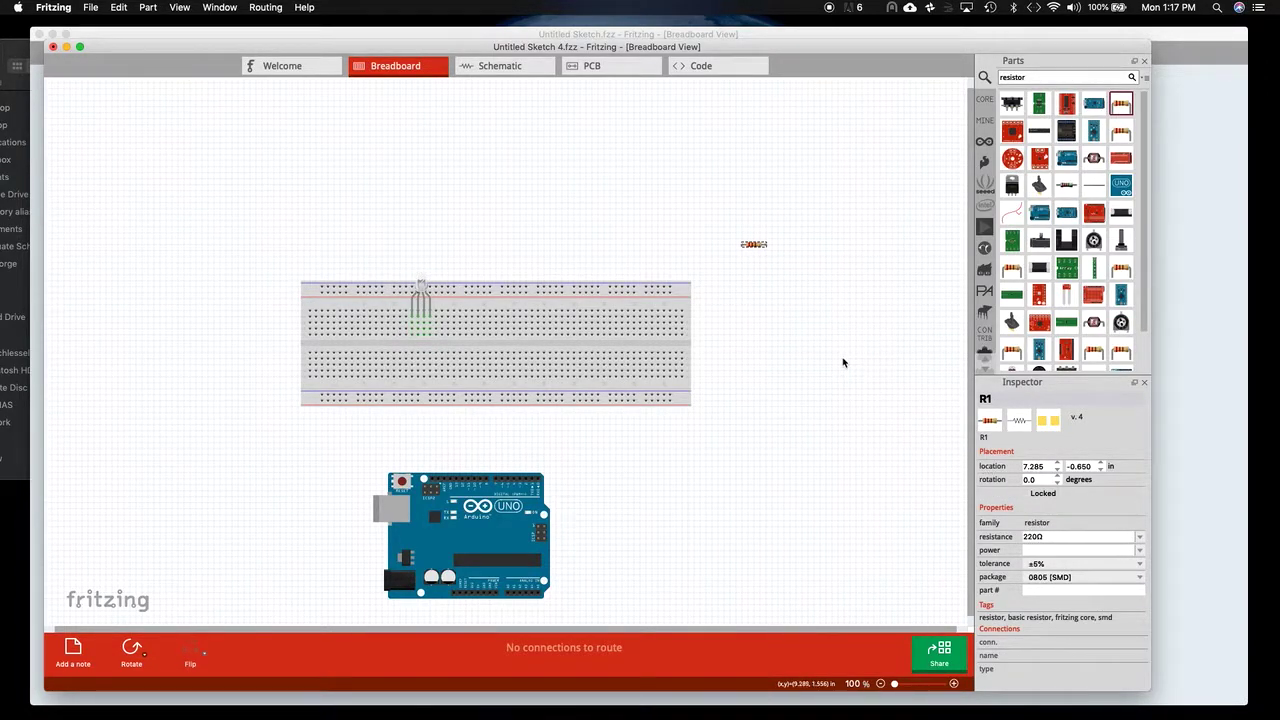
left_click(420, 290)
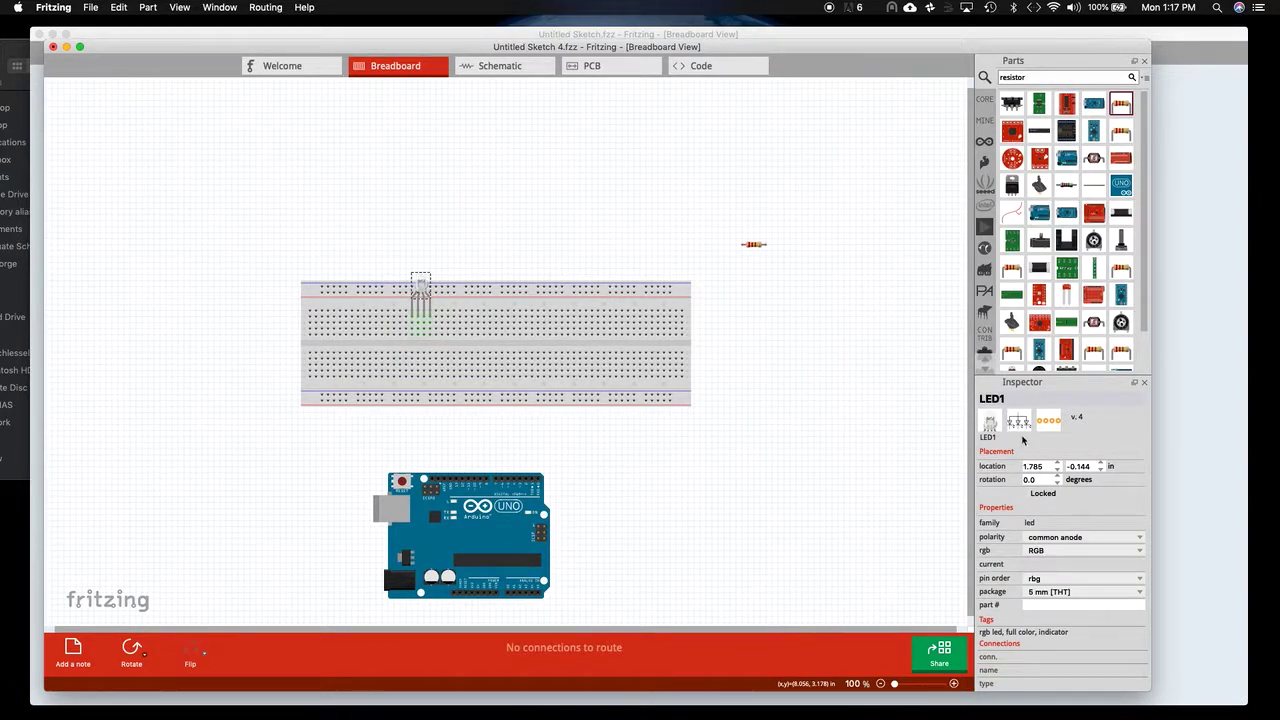
left_click(754, 244)
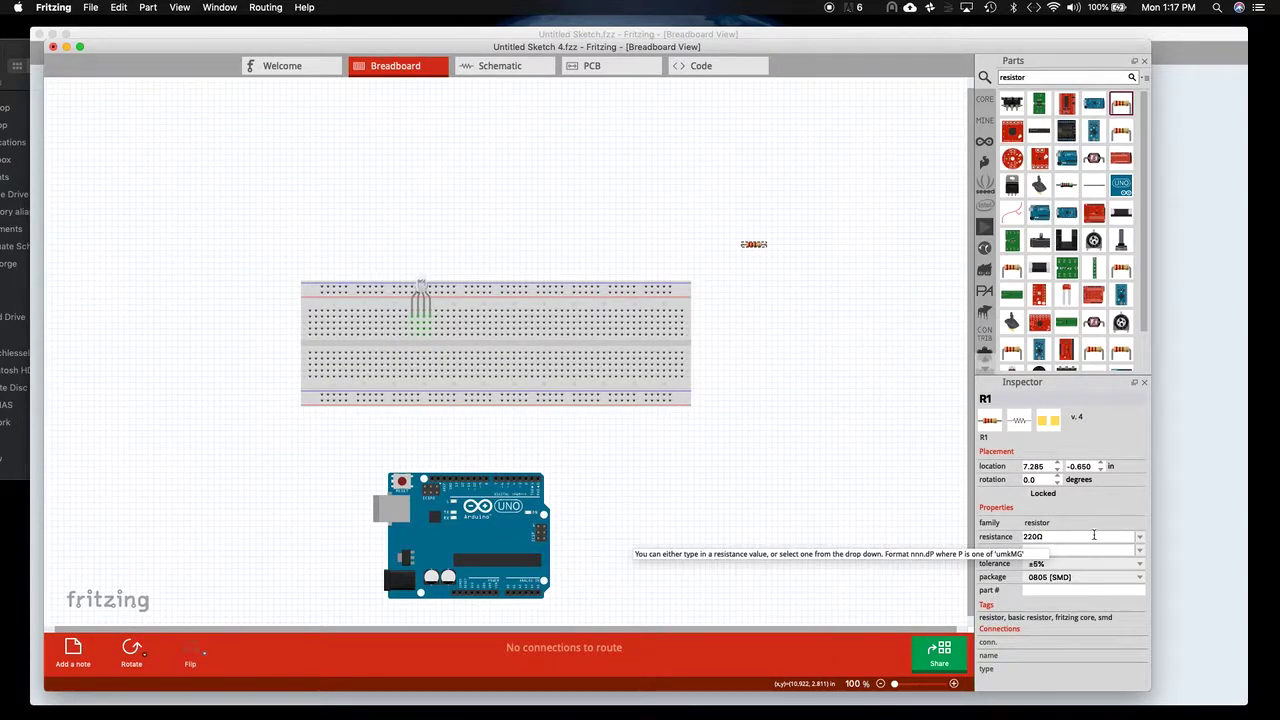
double_click(1068, 537)
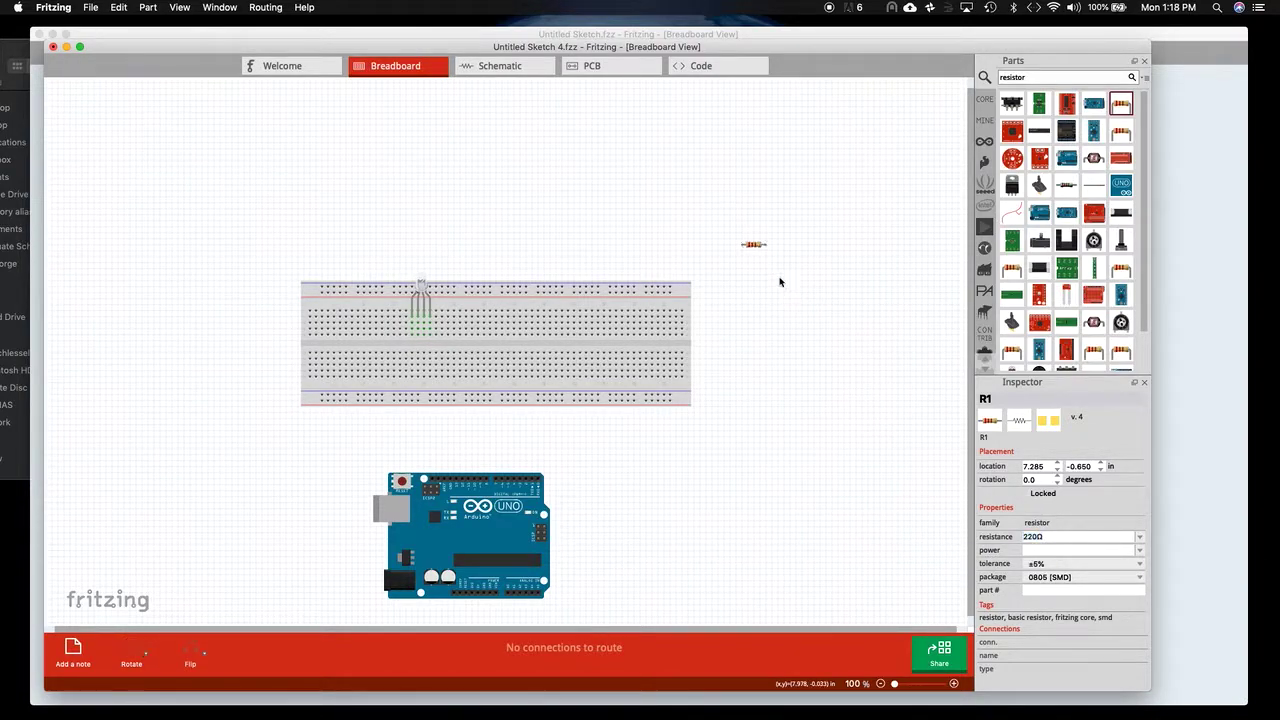
left_click(757, 244)
right_click(751, 245)
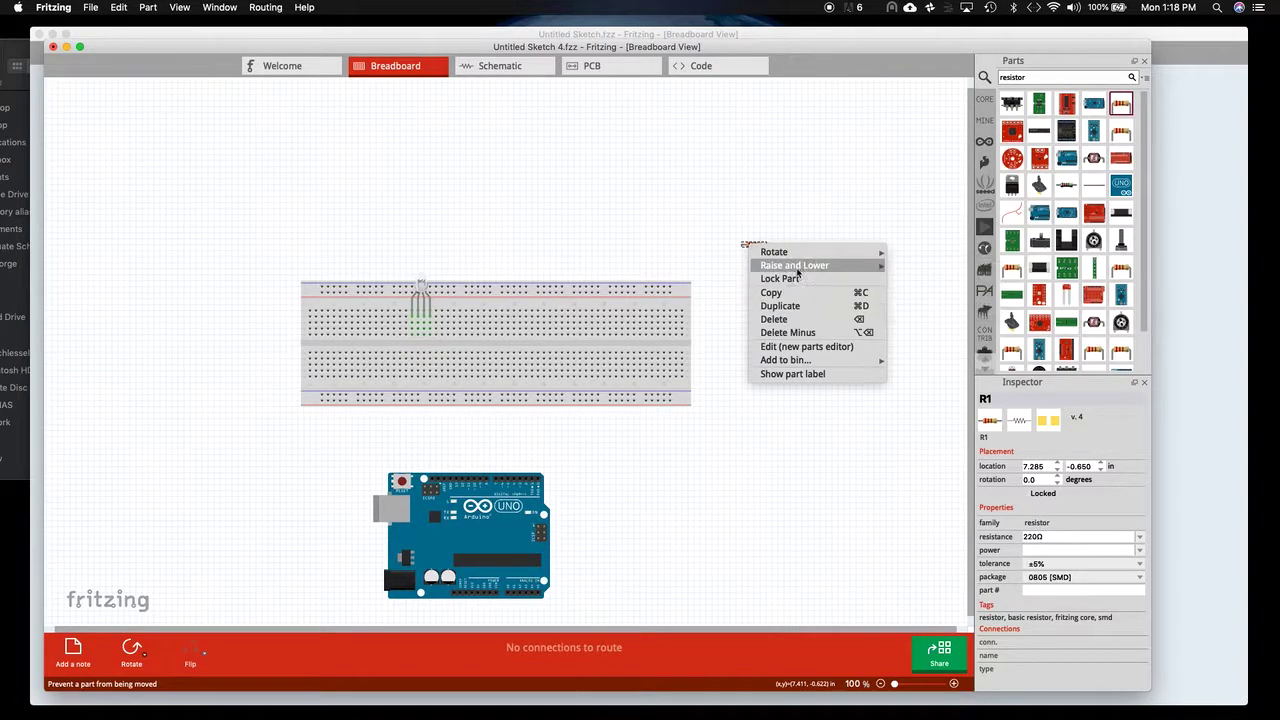
mouse_move(800, 253)
left_click(937, 268)
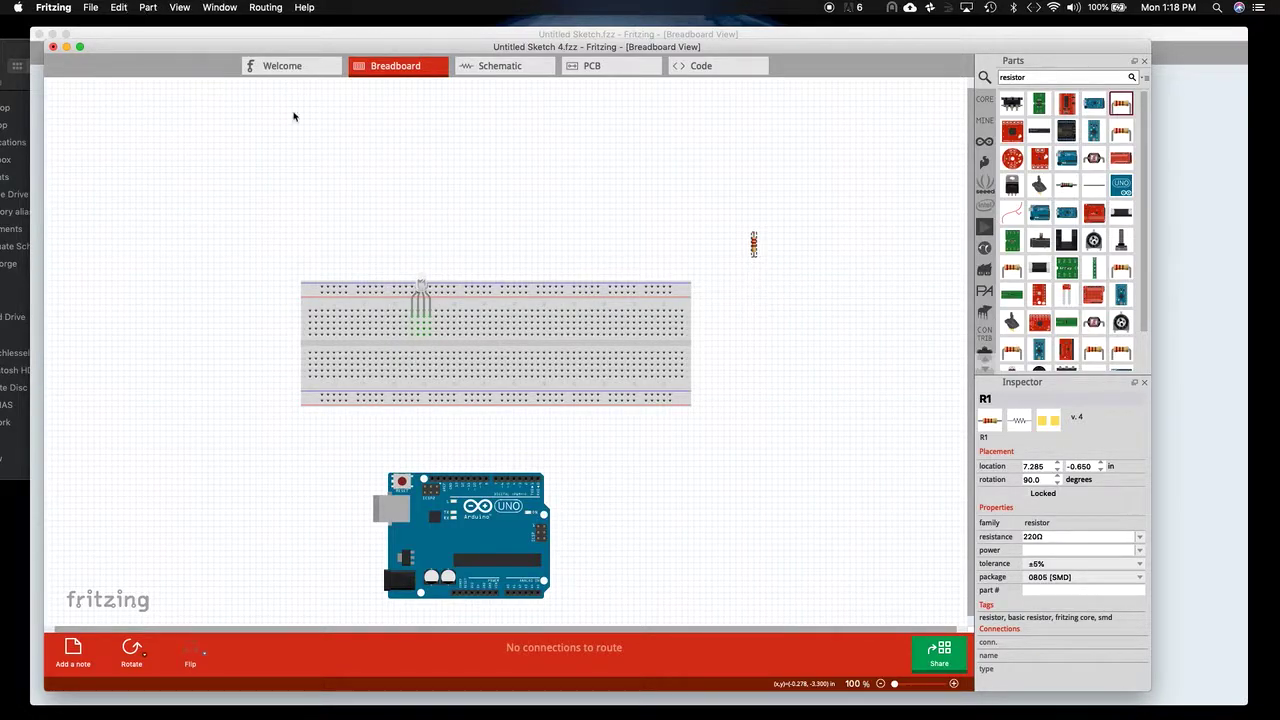
Step: Paste two resistor copies, plugging two resistors in below the LED and one beside the board
key("super+v")
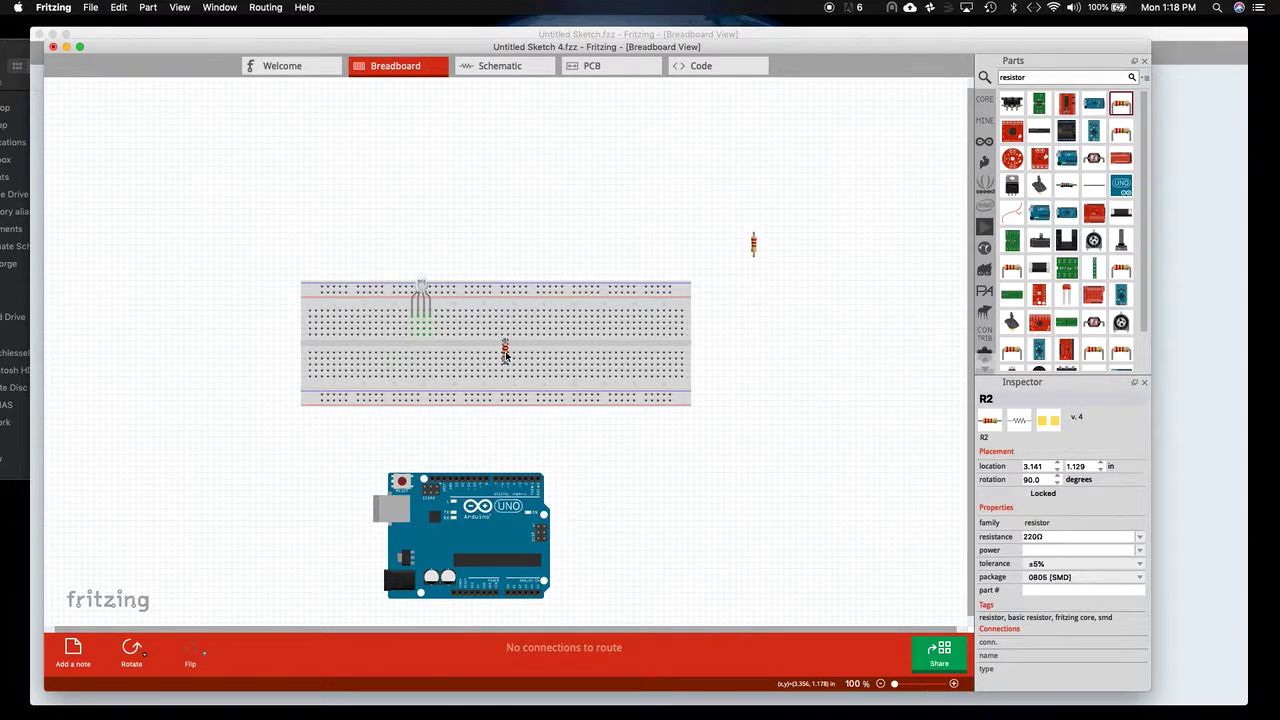
left_click_drag(505, 353, 796, 295)
key("super+v")
left_click_drag(505, 353, 411, 345)
left_click_drag(754, 249, 425, 347)
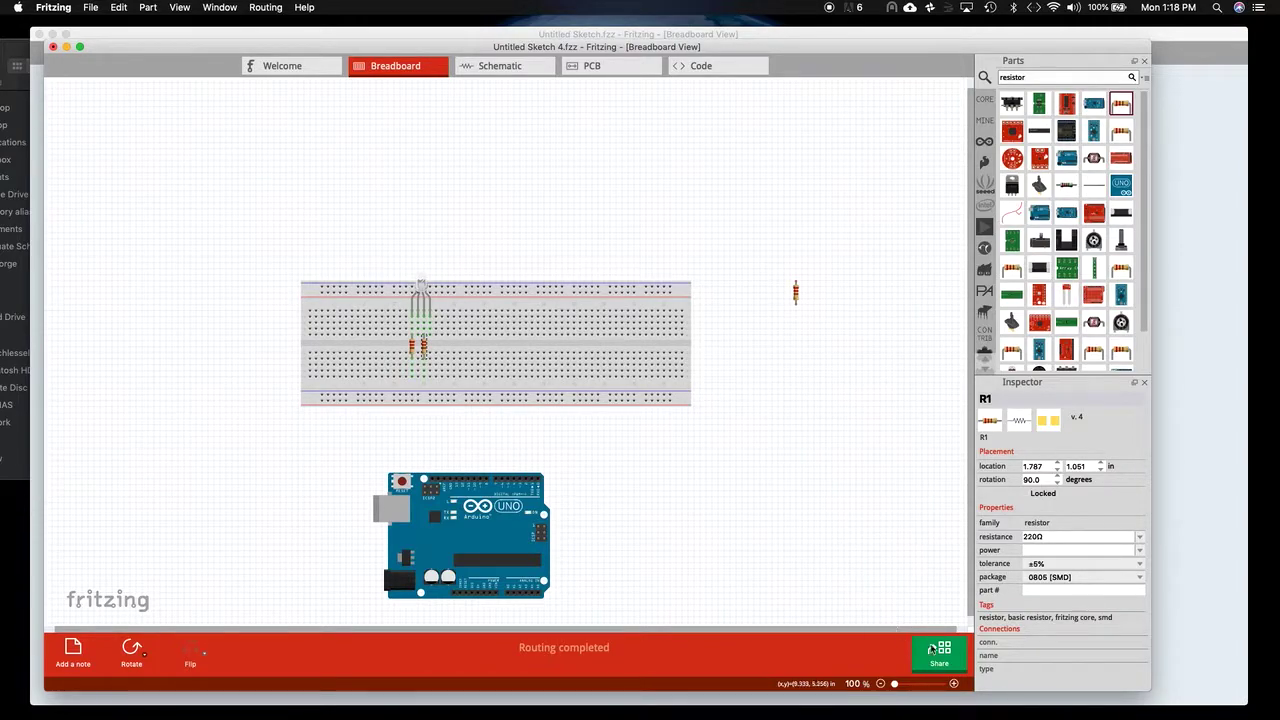
Step: Move resistor R2 onto the breadboard and wire pin 18A to the Arduino's D6 PWM pin
left_click(954, 685)
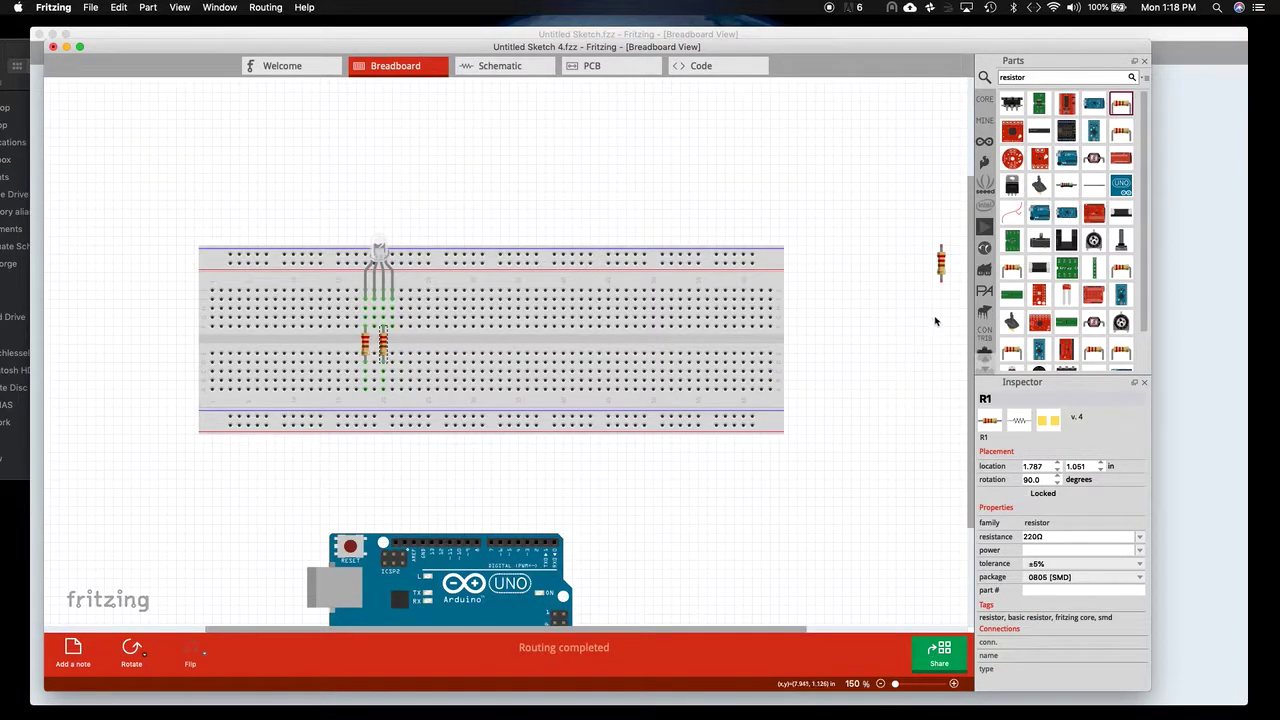
left_click_drag(938, 268, 391, 343)
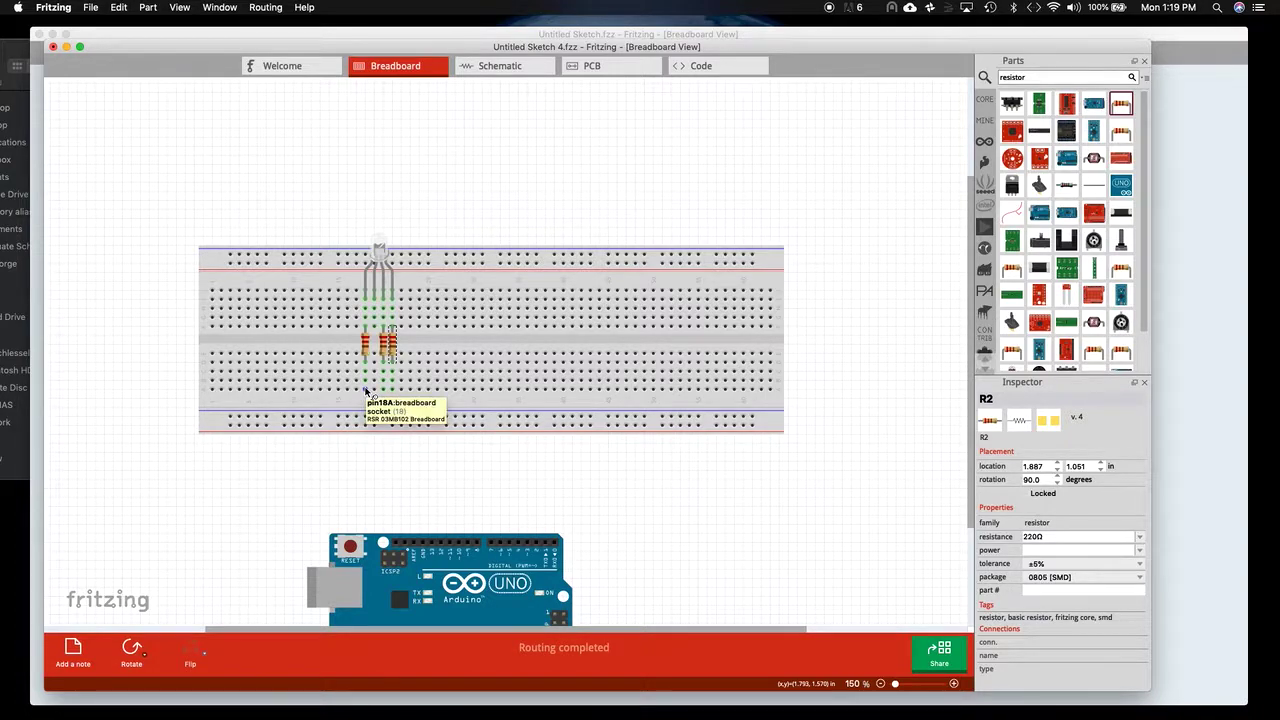
left_click_drag(369, 398, 501, 544)
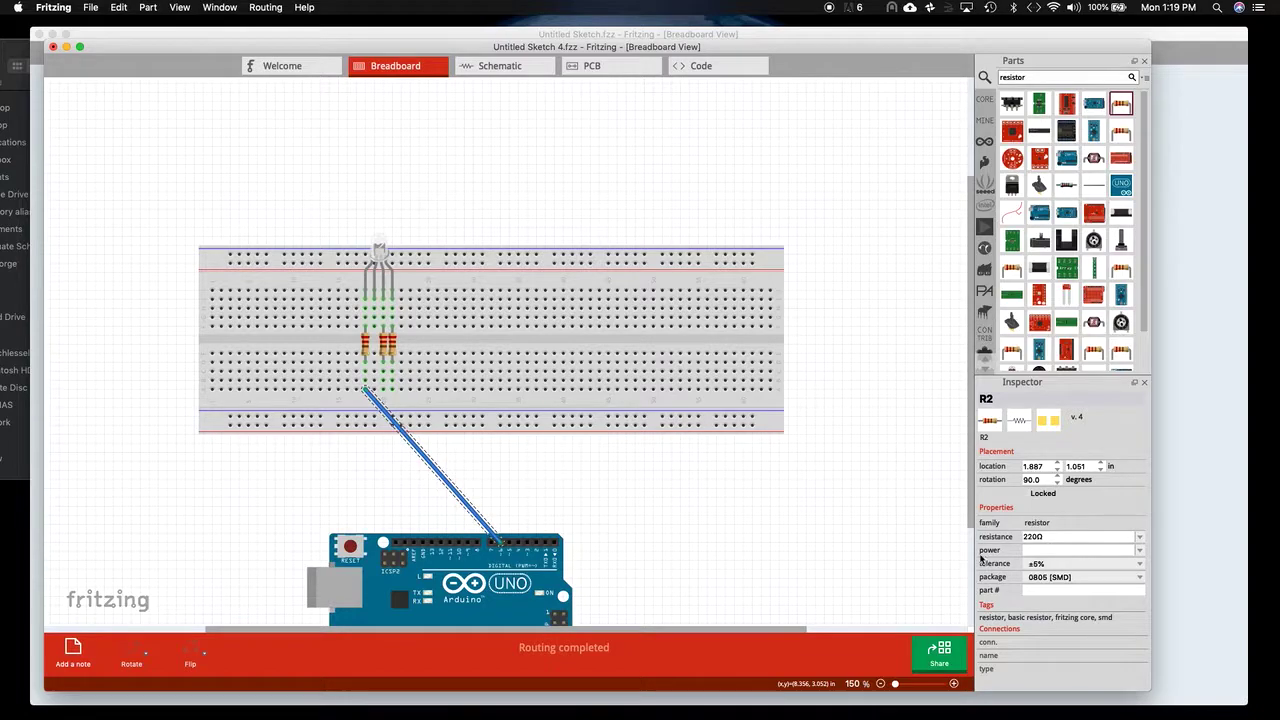
Step: Make the first wire red and bend it into right angles into its pin
left_click(447, 487)
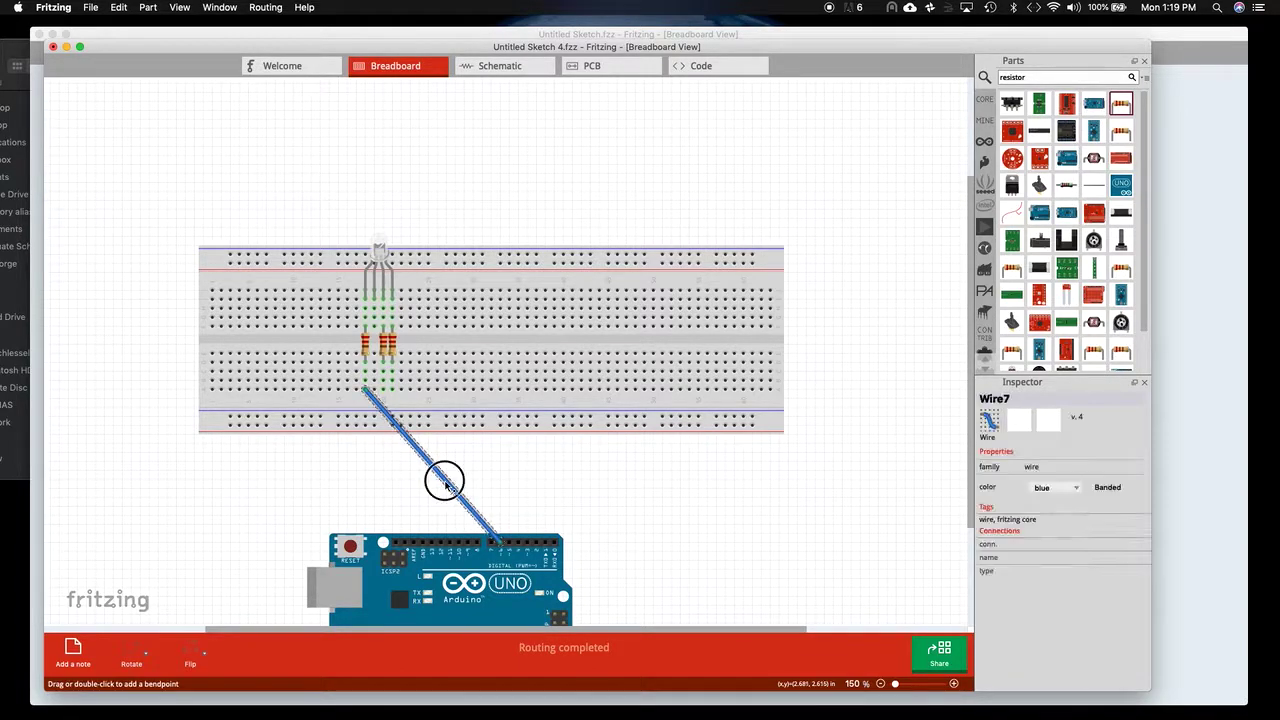
left_click(1076, 488)
left_click(1047, 505)
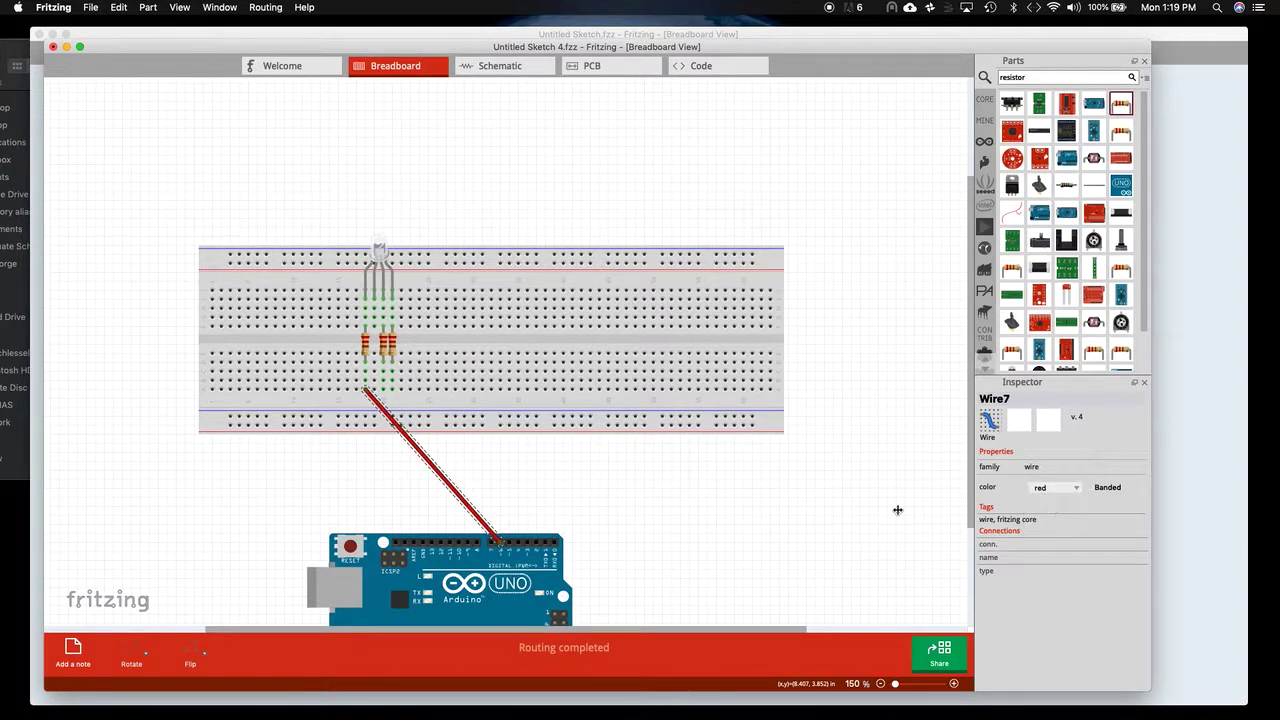
left_click_drag(430, 447, 363, 516)
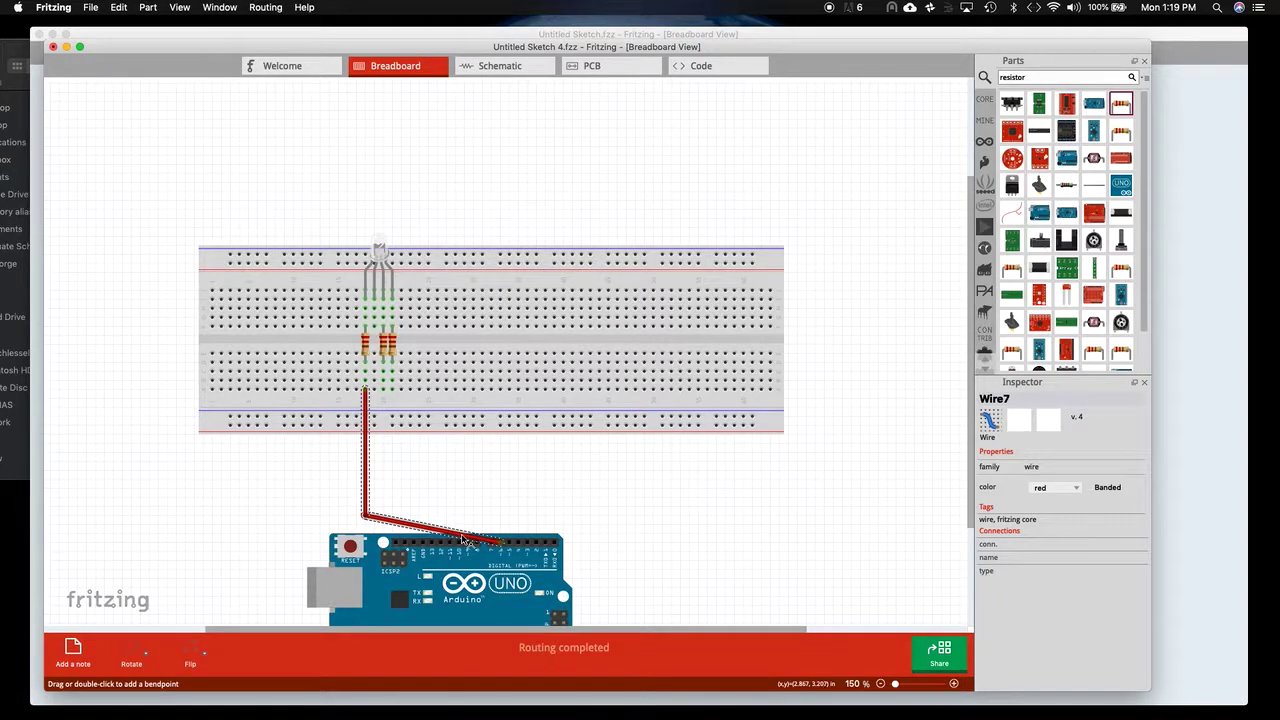
left_click_drag(458, 533, 500, 516)
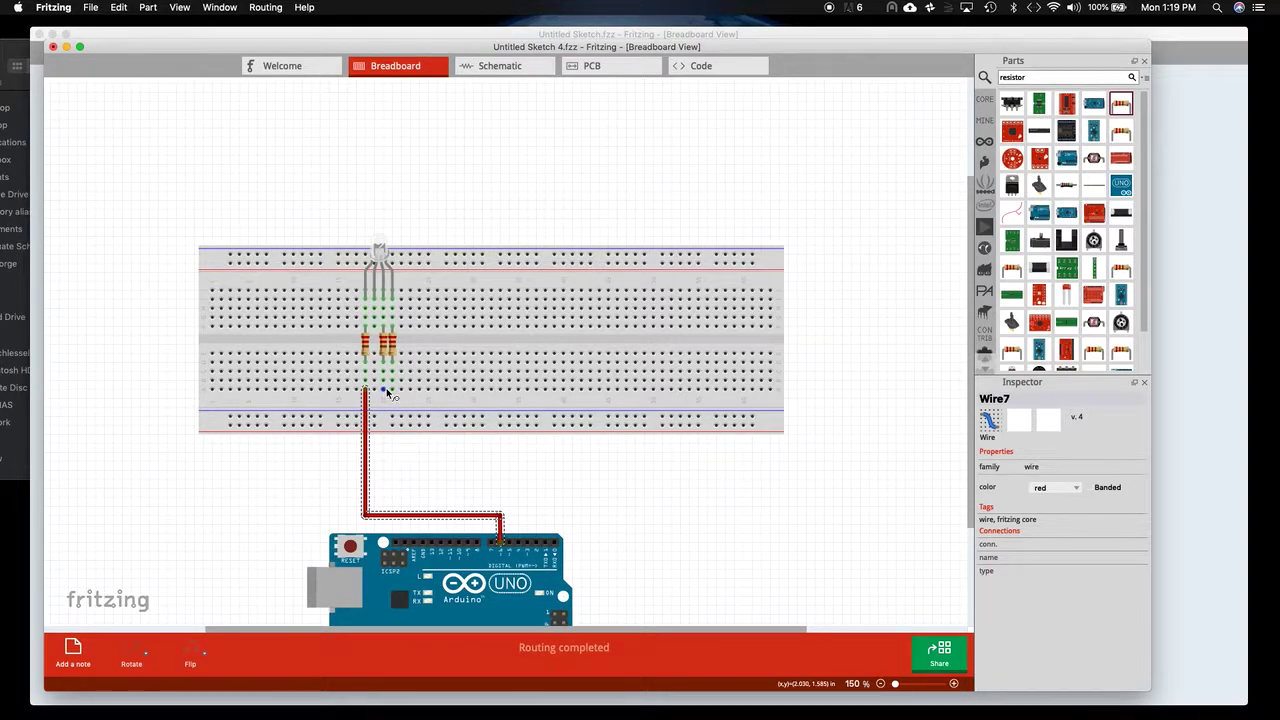
Step: Add a squared-off green wire from the second resistor, then run a wire from 21A to D3 PWM
left_click_drag(385, 390, 508, 540)
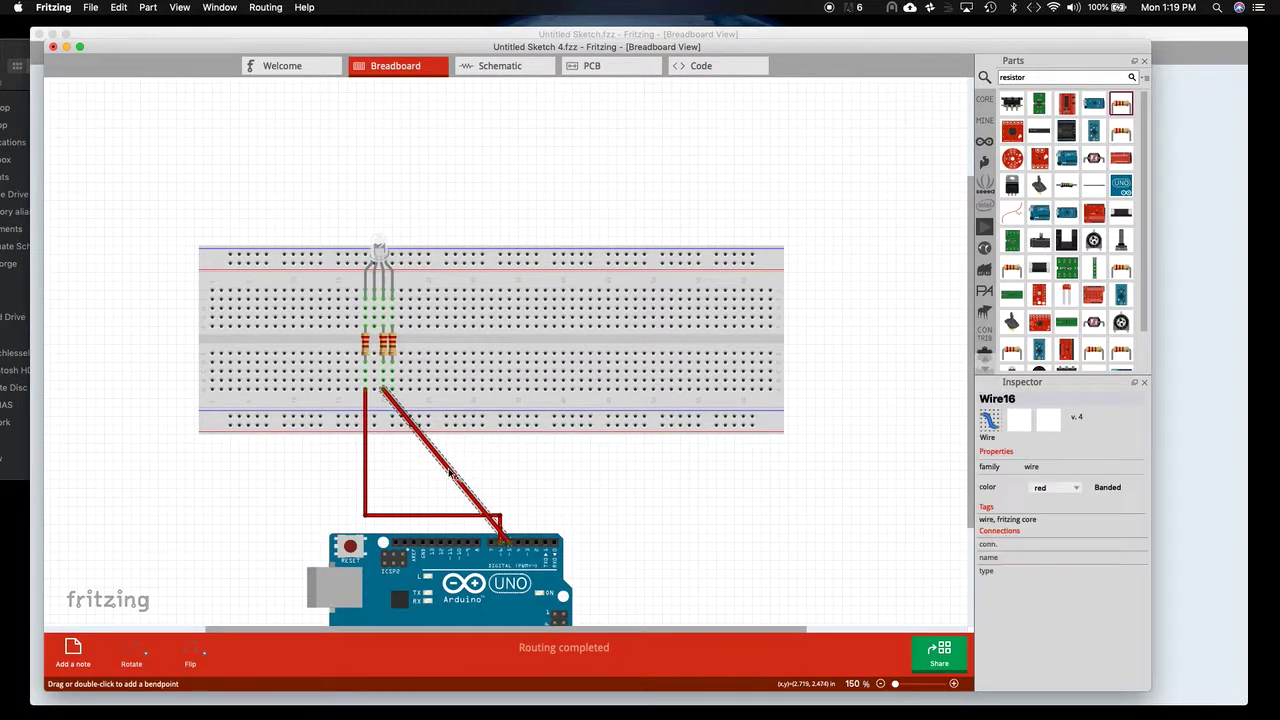
left_click(1046, 490)
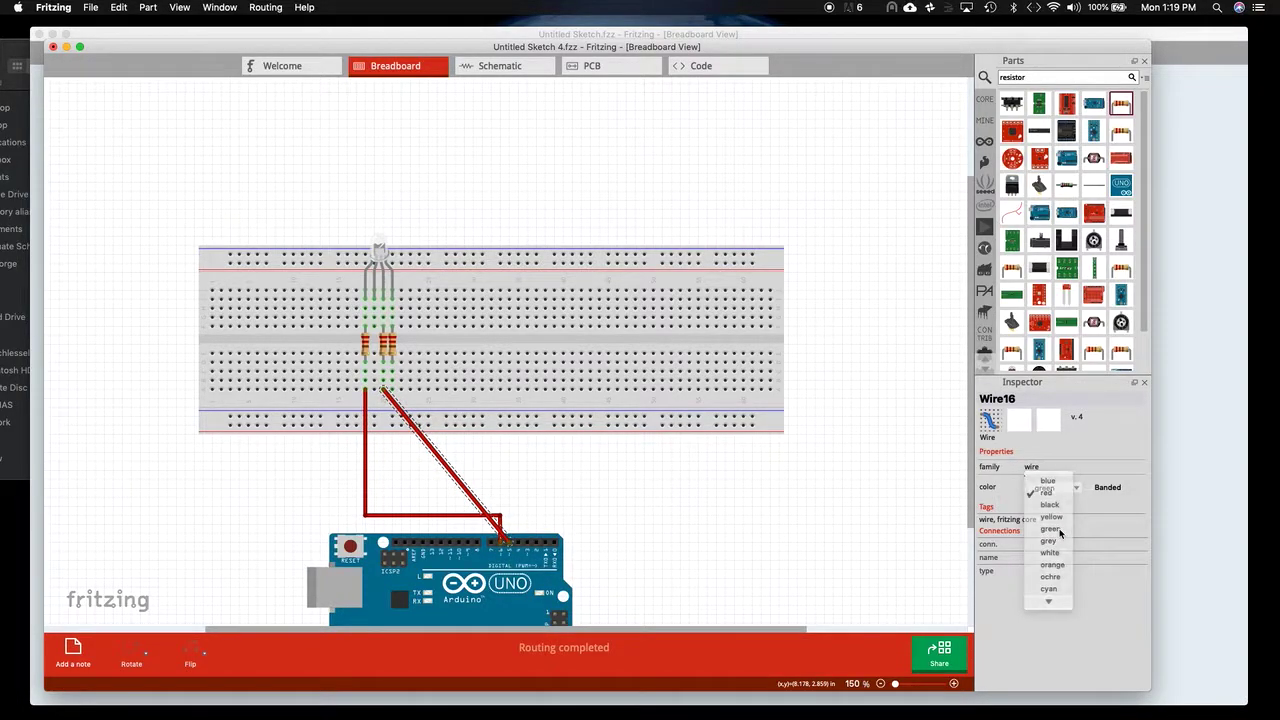
left_click(1052, 529)
left_click_drag(433, 458, 382, 497)
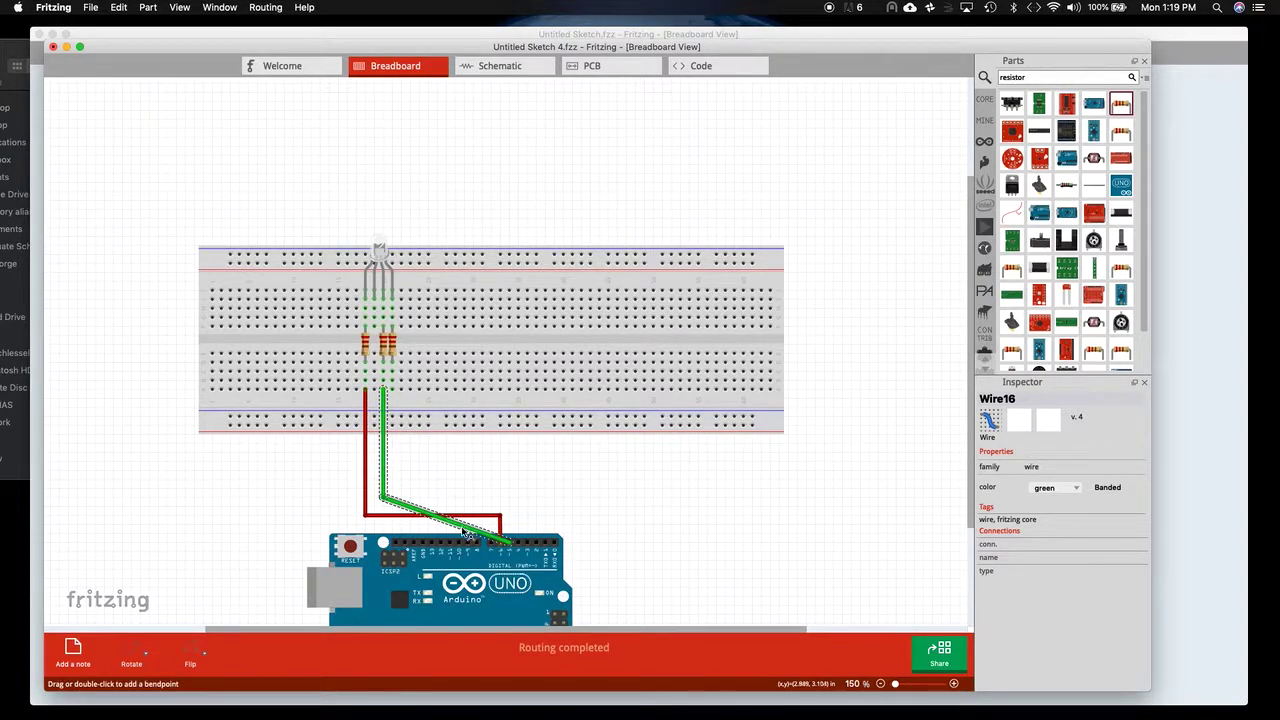
left_click(523, 502)
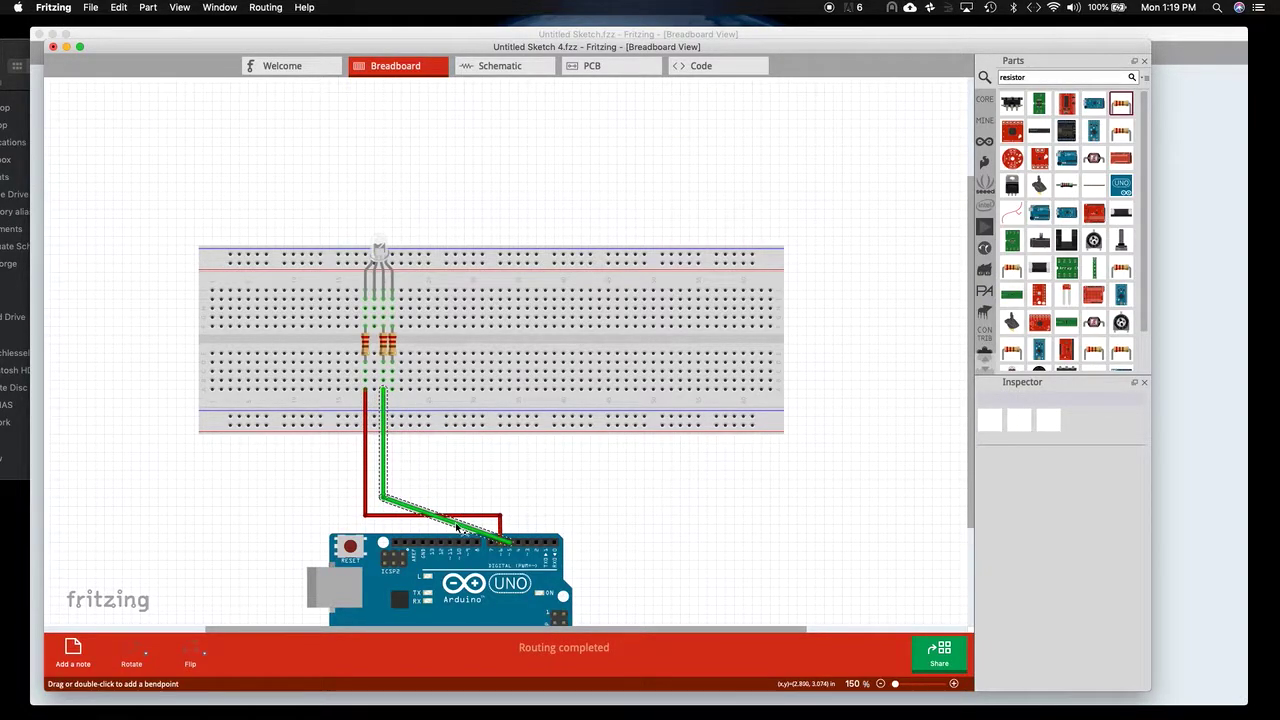
left_click_drag(460, 525, 510, 496)
left_click_drag(394, 392, 528, 541)
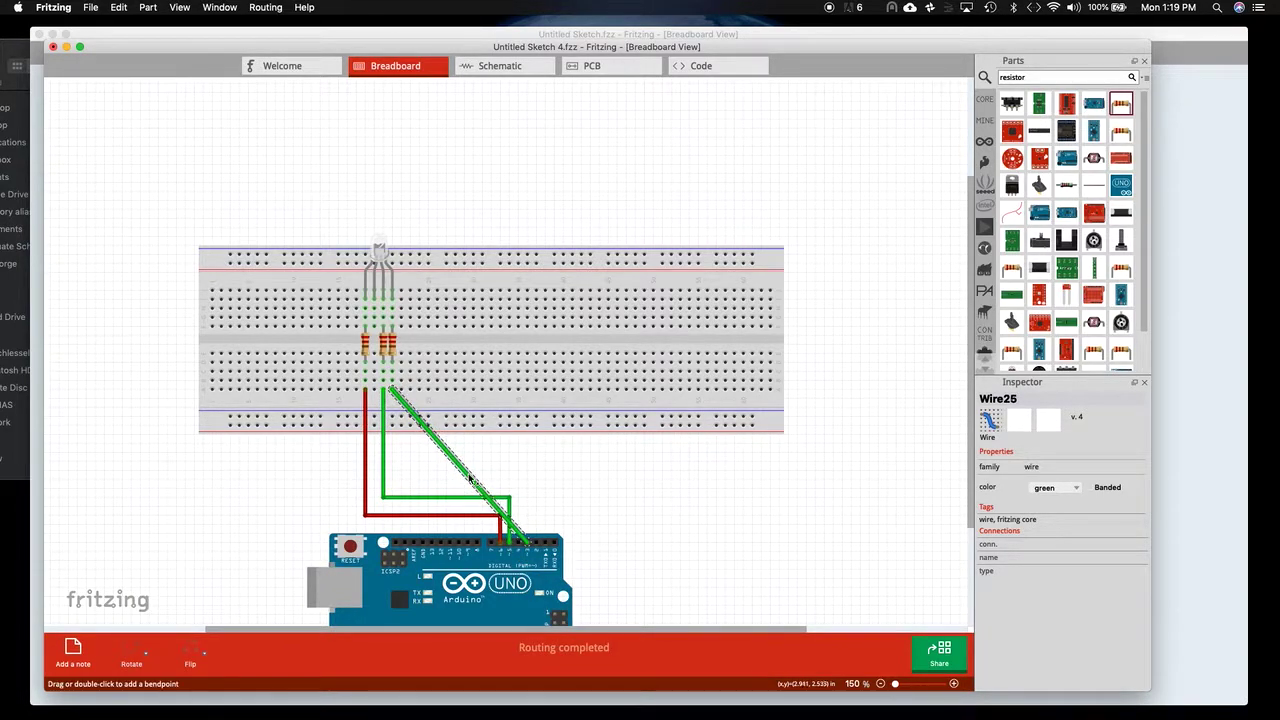
Step: Color the D3 wire blue and route it at right angles beside the green wire
left_click(1055, 487)
scroll(1066, 530, "down", 1)
scroll(1066, 537, "up", 3)
left_click(1048, 446)
left_click_drag(428, 440, 393, 475)
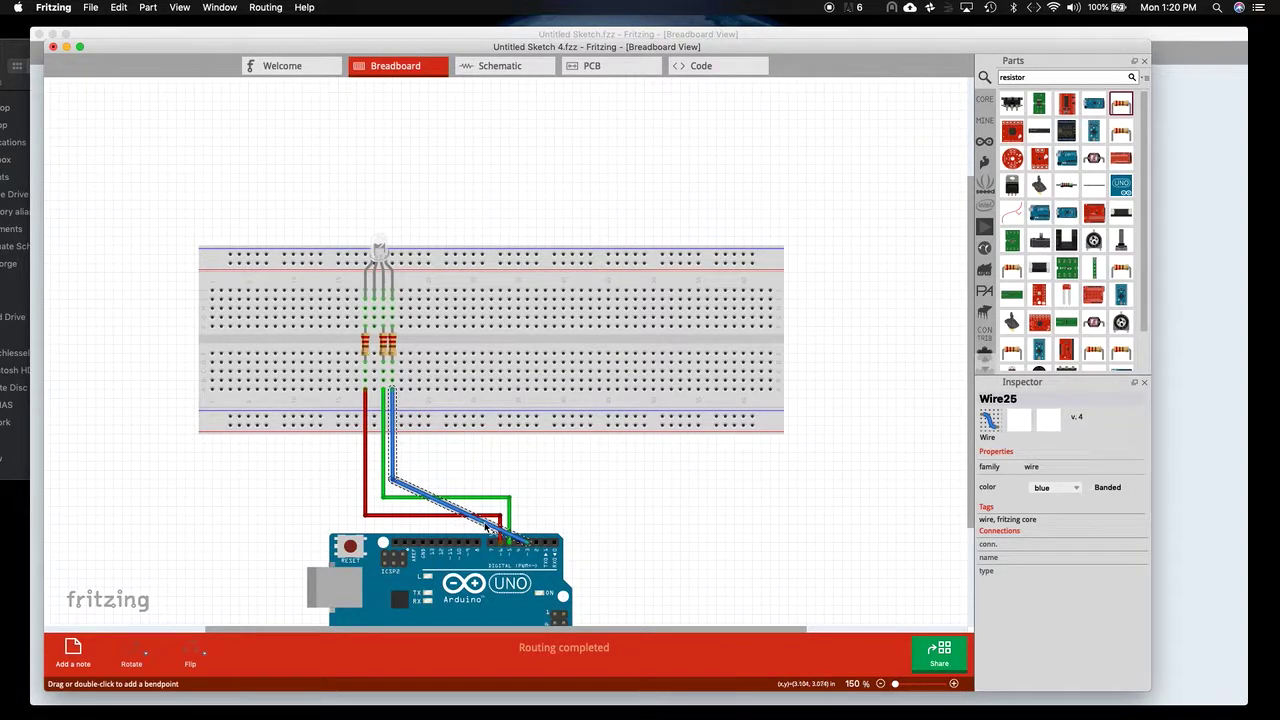
left_click_drag(481, 527, 526, 482)
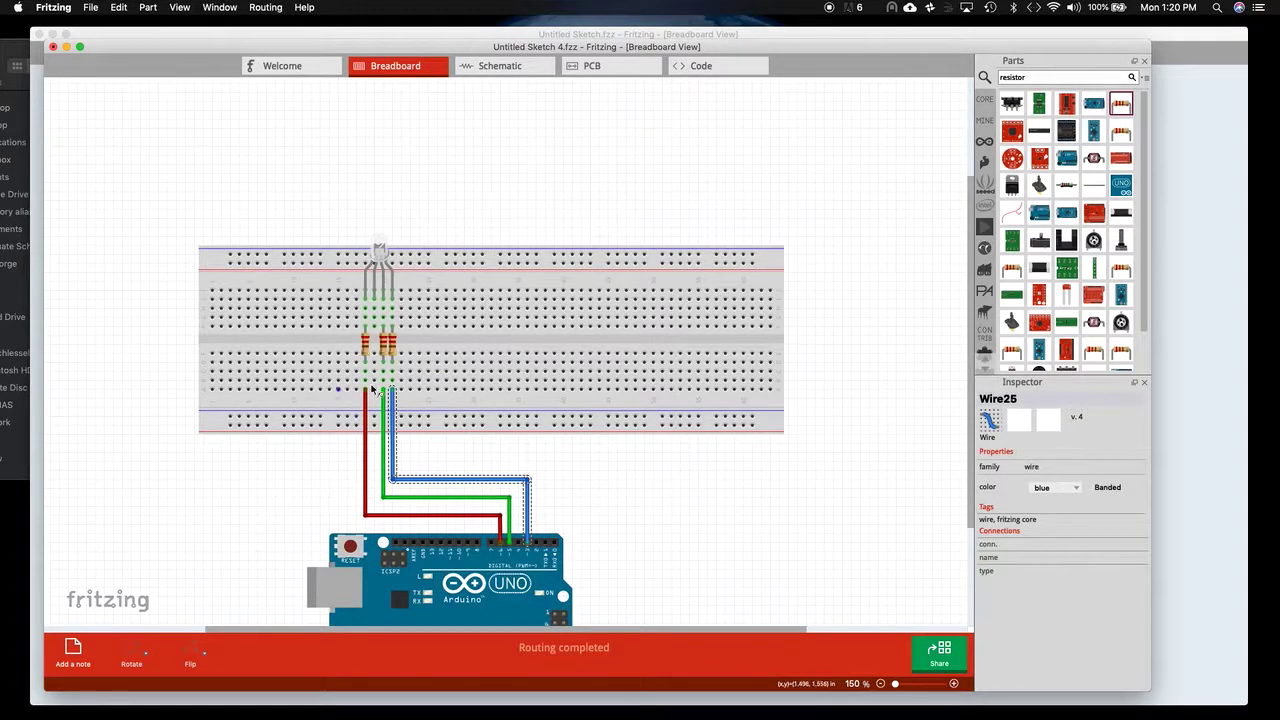
Step: Add a white ground wire to the Arduino GND pin with a right-angled bend
left_click_drag(376, 393, 423, 546)
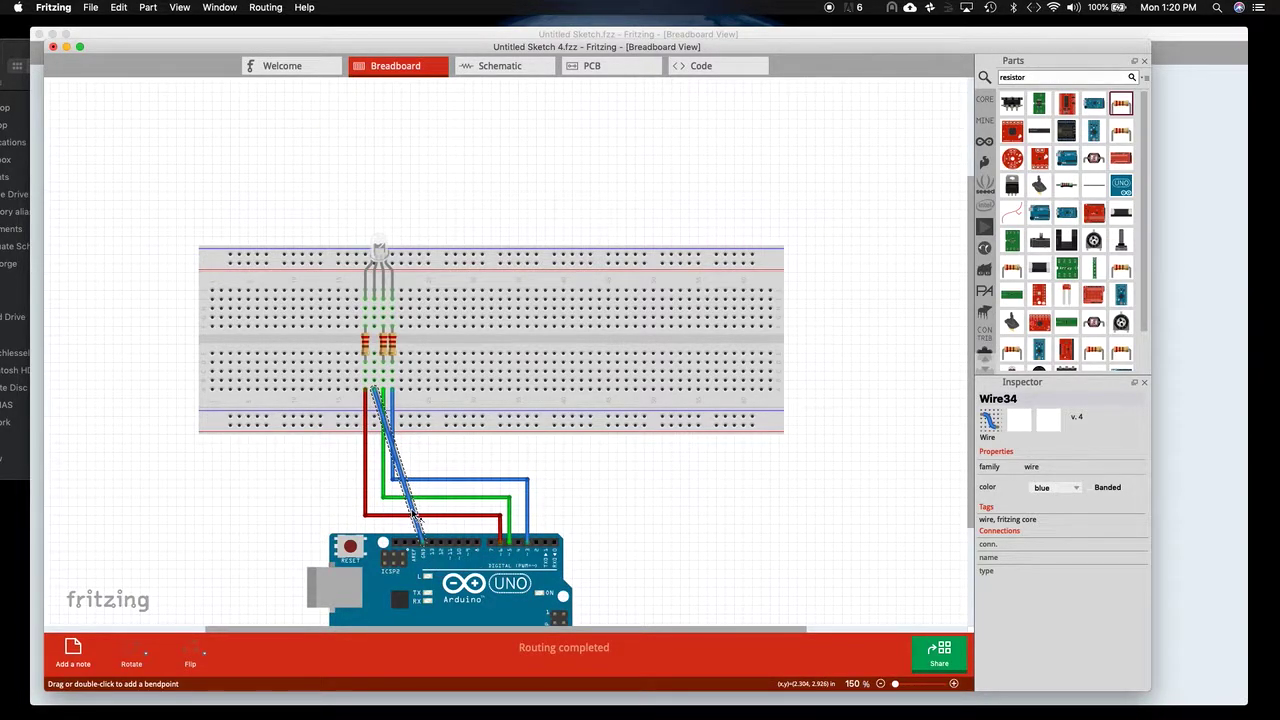
left_click(1077, 489)
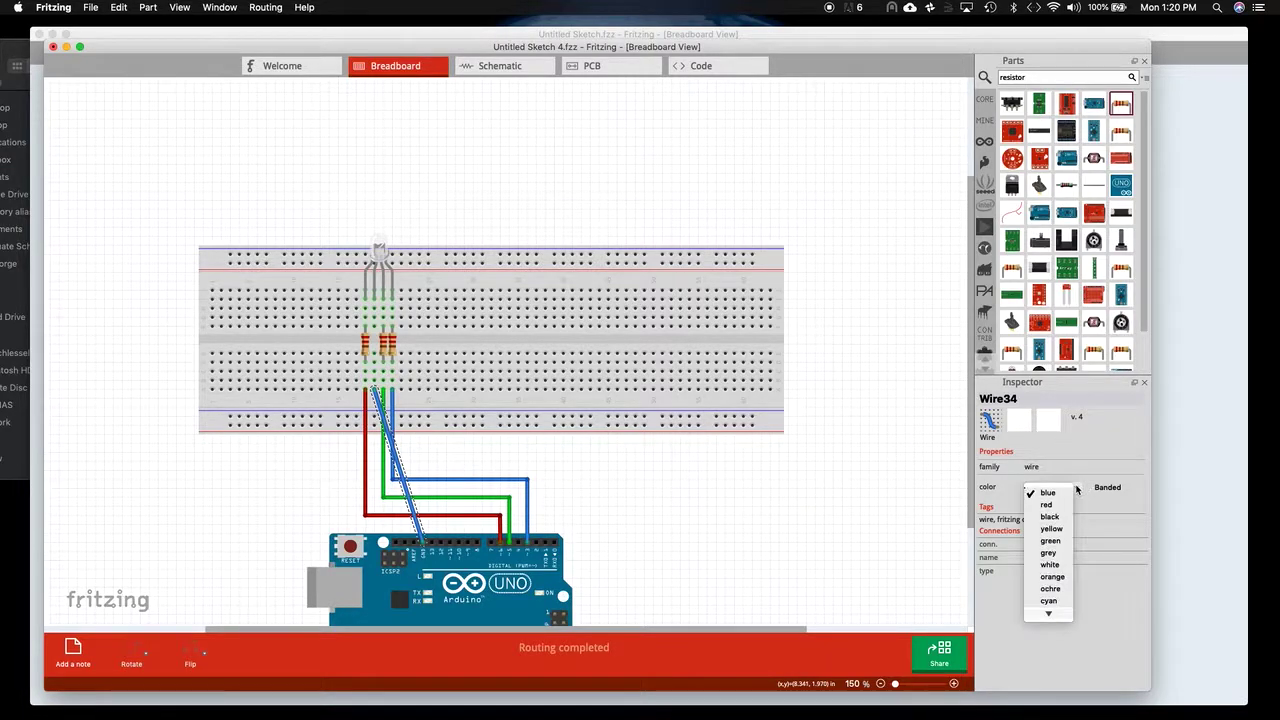
left_click(1050, 565)
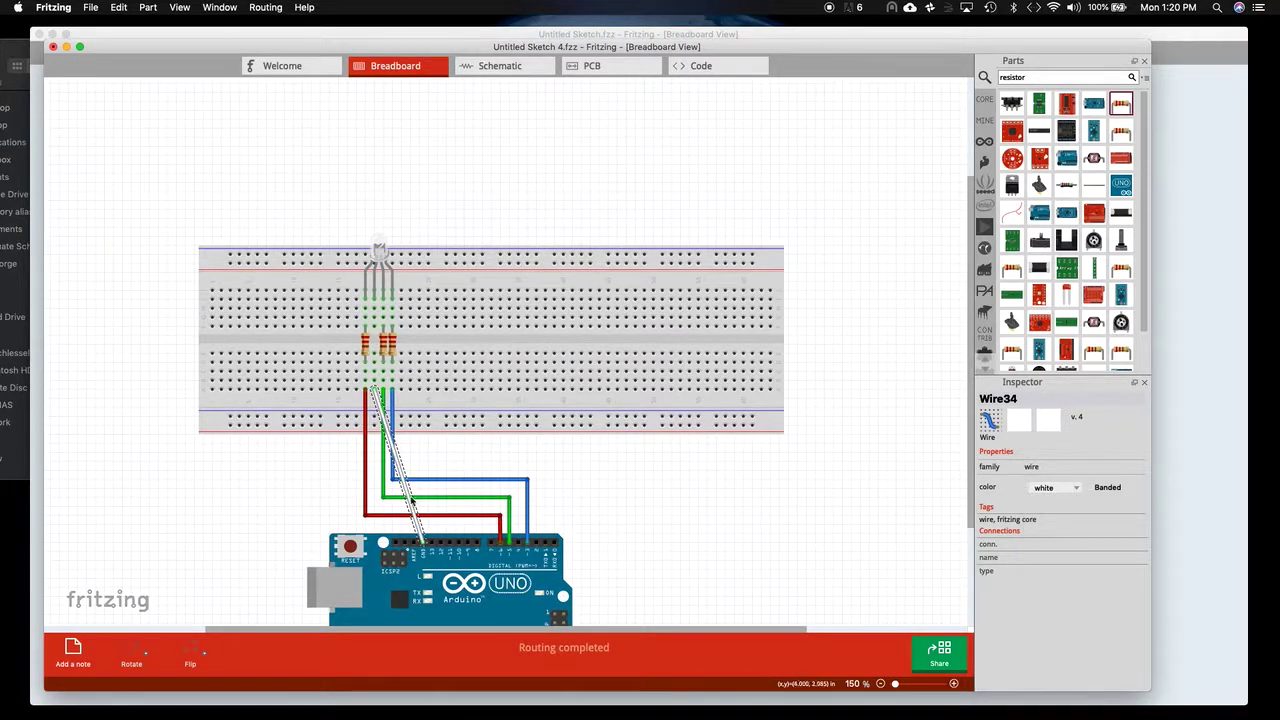
left_click(380, 515, "shift")
left_click(450, 498, "shift")
left_click(528, 480, "shift")
left_click(555, 463)
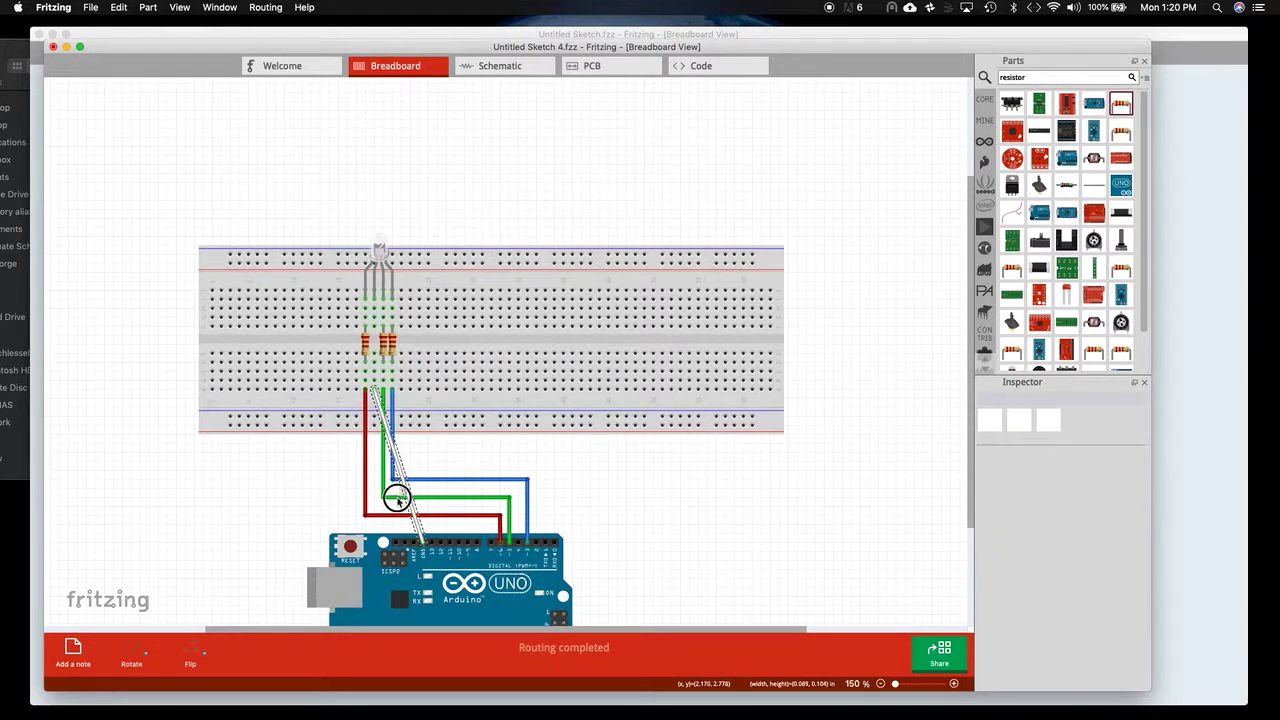
left_click_drag(408, 492, 422, 528)
Step: Change the white ground wire's stacking with Raise and Lower > Send to Back
left_click(648, 484)
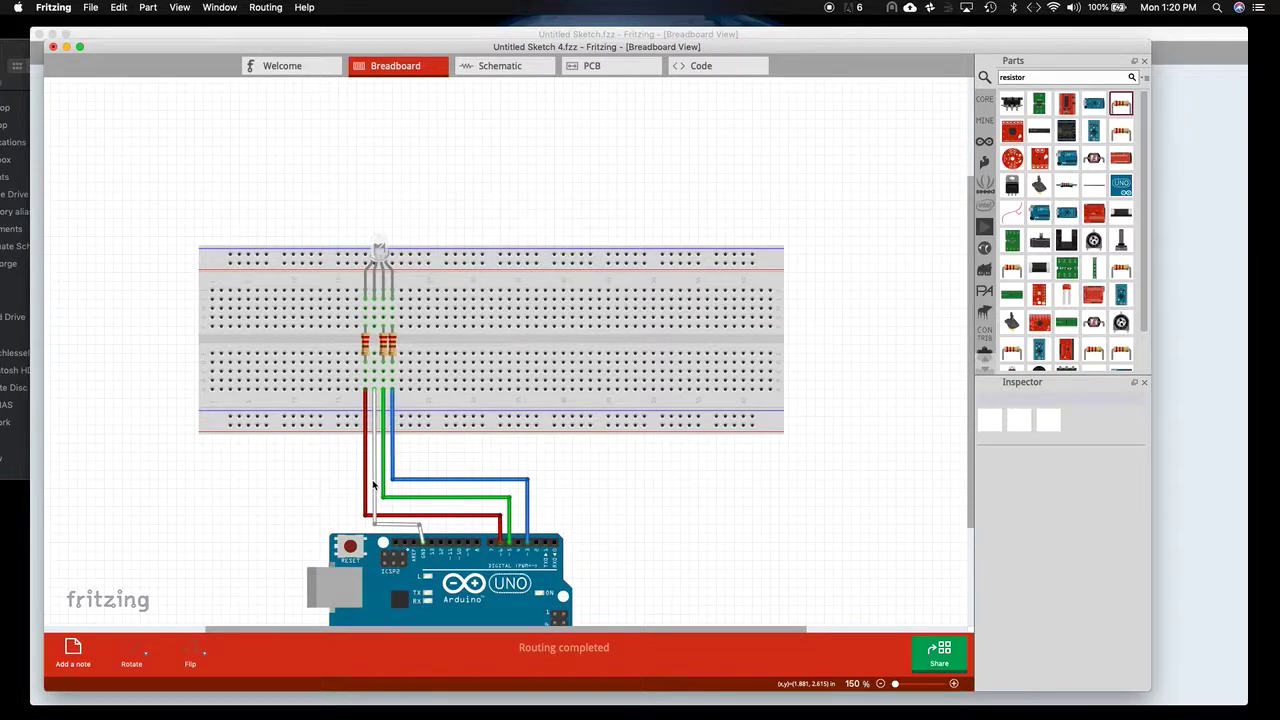
left_click(376, 502)
right_click(375, 501)
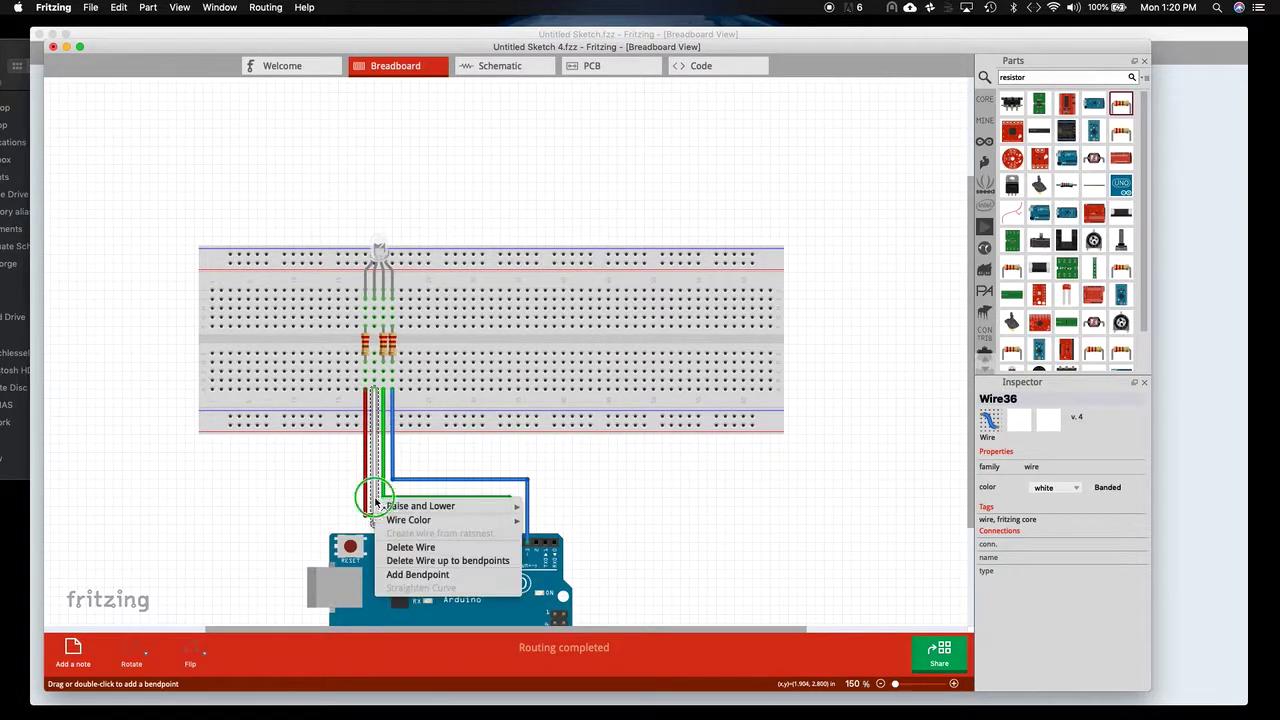
mouse_move(420, 508)
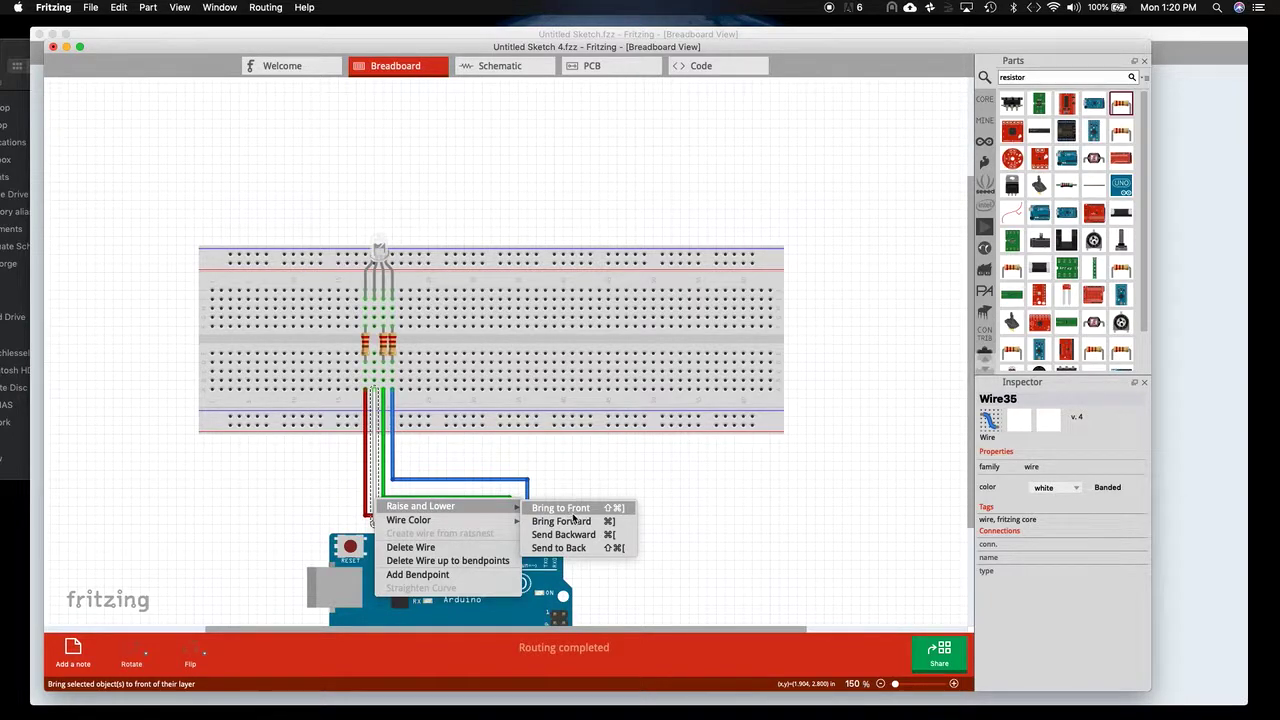
left_click(600, 548)
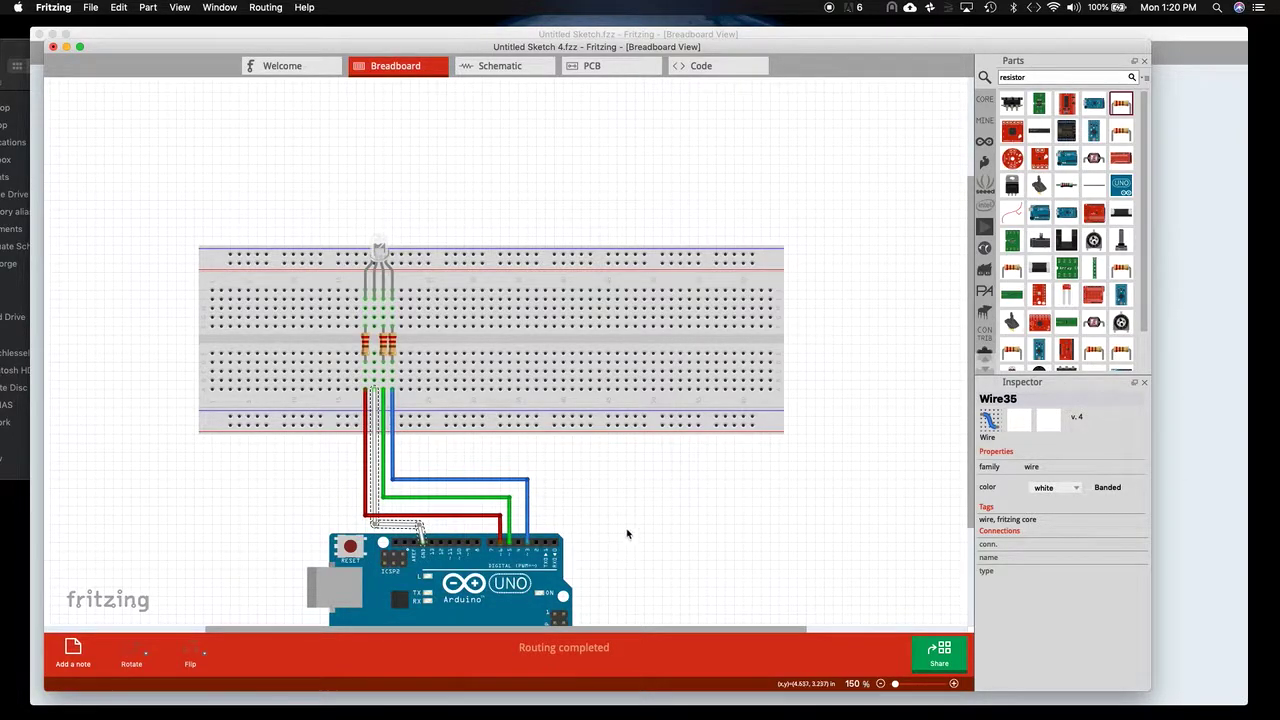